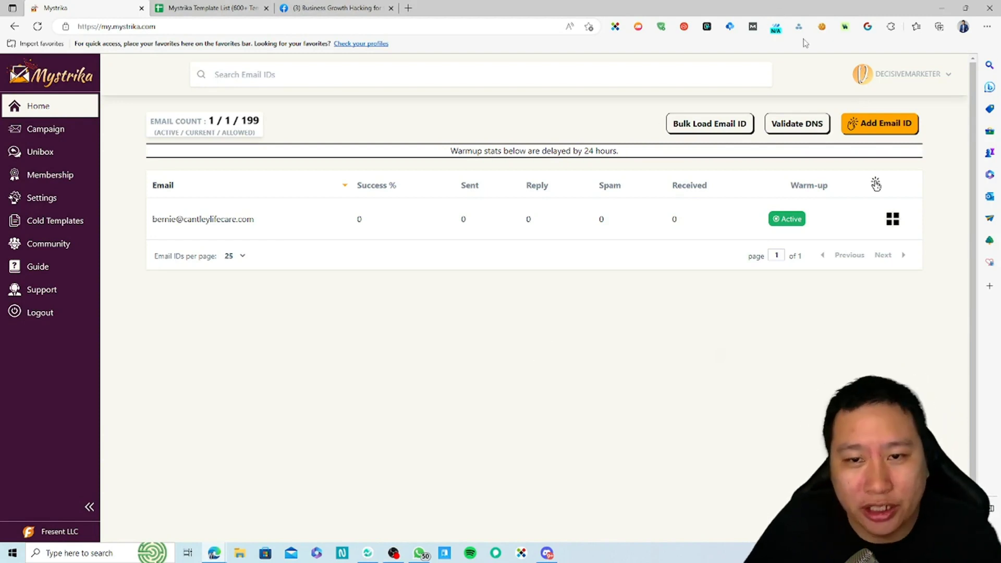
Check the account options, then start a new sender email form and cancel it.
{"action": "left_click", "coordinate": [890, 79]}
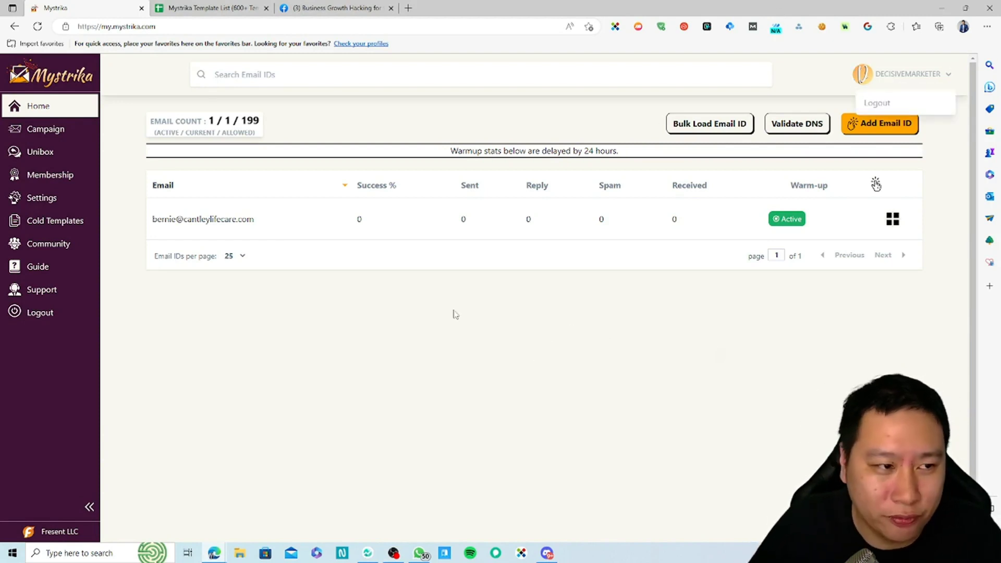
{"action": "left_click", "coordinate": [883, 81]}
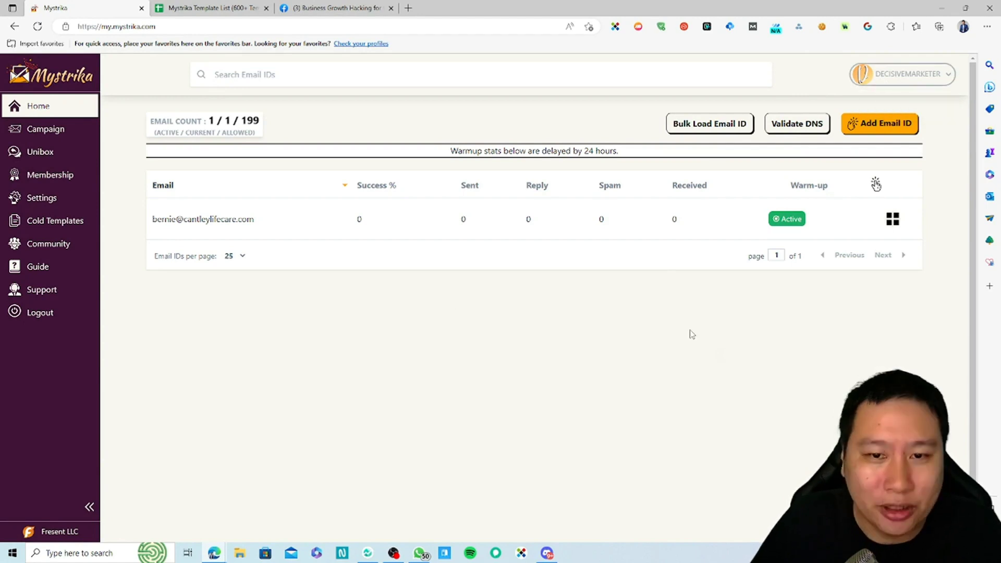
{"action": "left_click", "coordinate": [873, 126]}
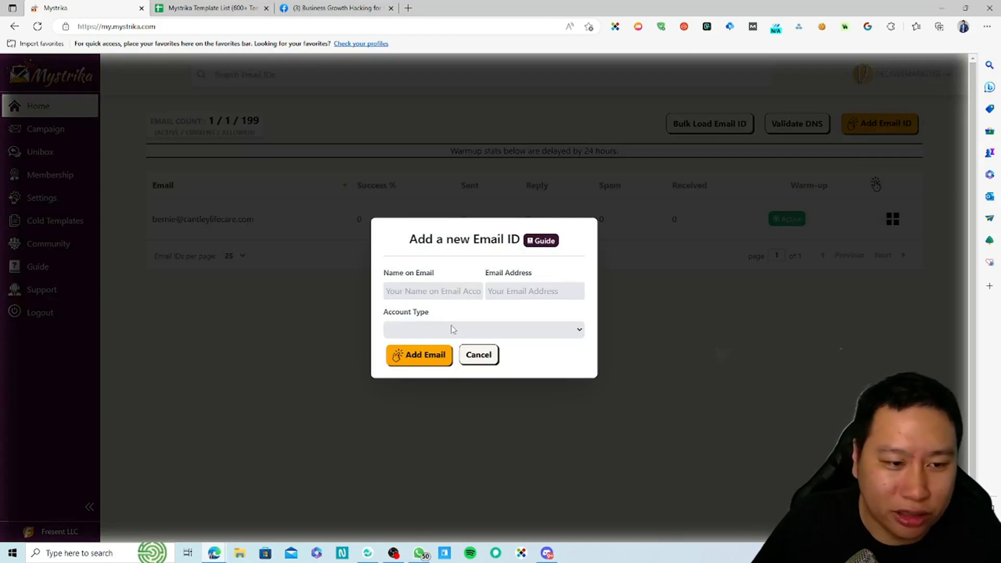
{"action": "left_click", "coordinate": [442, 290]}
{"action": "left_click", "coordinate": [465, 312]}
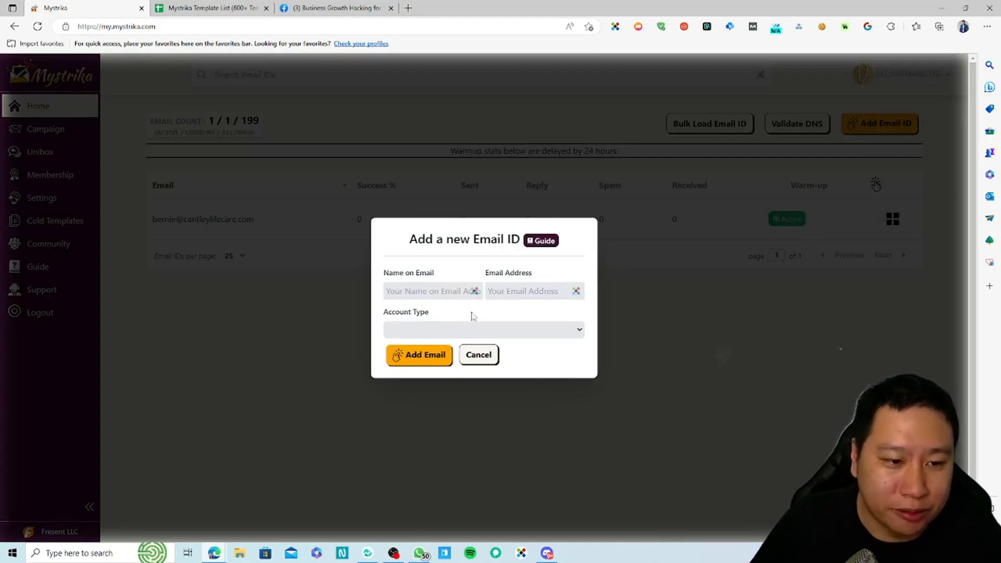
{"action": "left_click", "coordinate": [474, 359]}
Reopen the Add Email ID form, enter the sender's name and email address, and expand Account Type.
{"action": "left_click", "coordinate": [879, 125]}
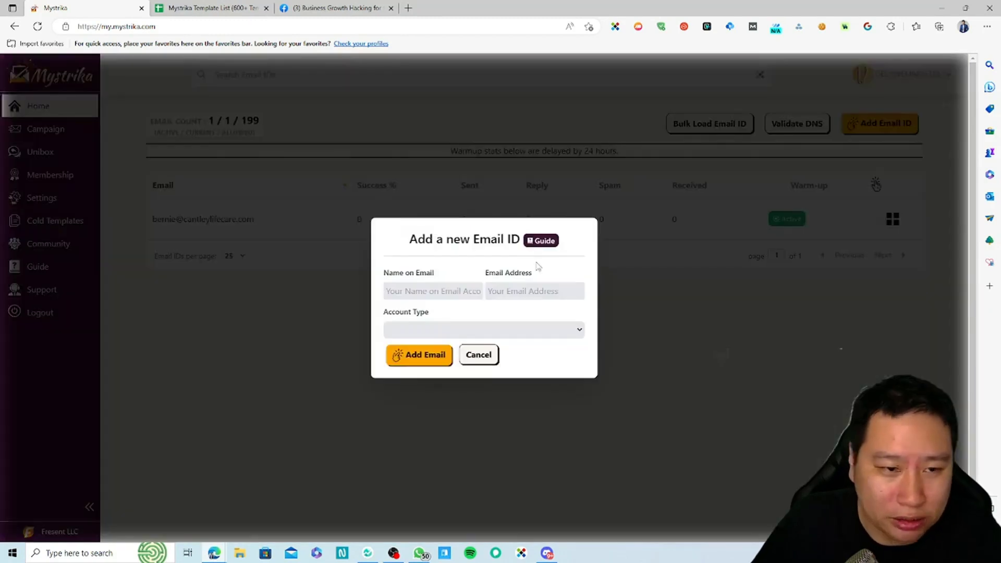
{"action": "type", "text": "Henry"}
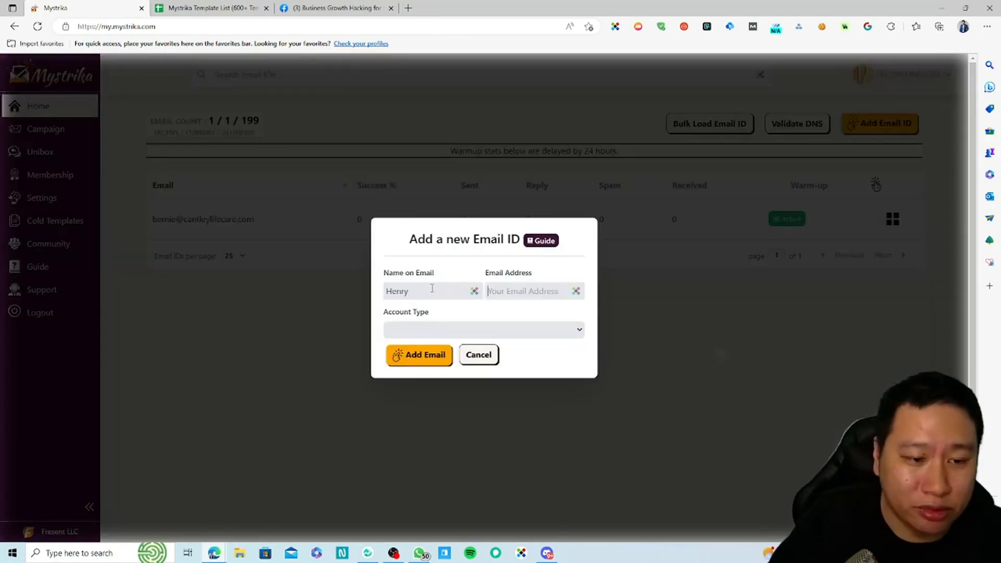
{"action": "key", "text": "Tab"}
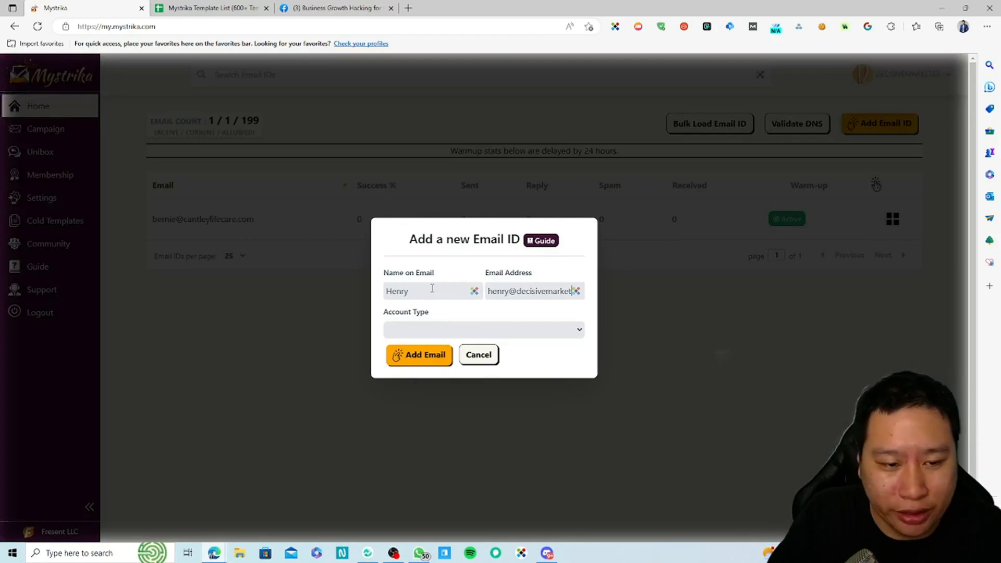
{"action": "left_click", "coordinate": [496, 328]}
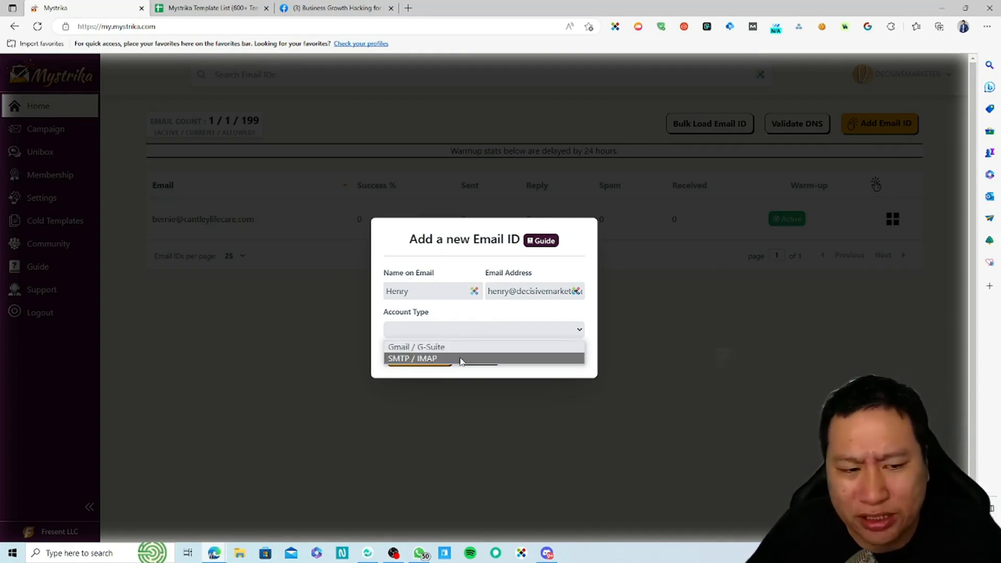
Choose SMTP / IMAP as the account type, with IMAP port 993 and SMTP port 587.
{"action": "left_click", "coordinate": [461, 358]}
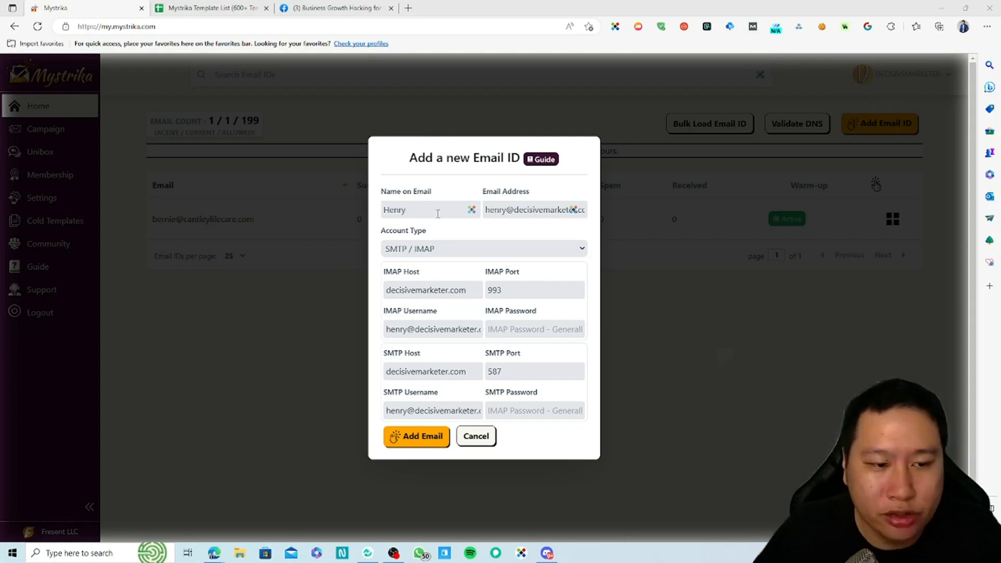
Discard the new email form unsaved and bring up the existing sender's action menu.
{"action": "left_click", "coordinate": [477, 437]}
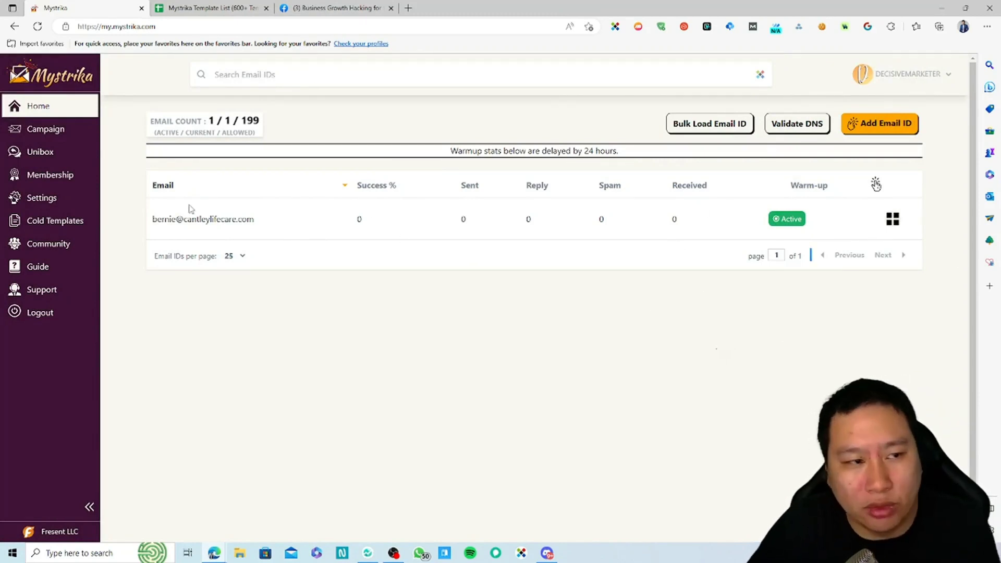
{"action": "left_click", "coordinate": [892, 220]}
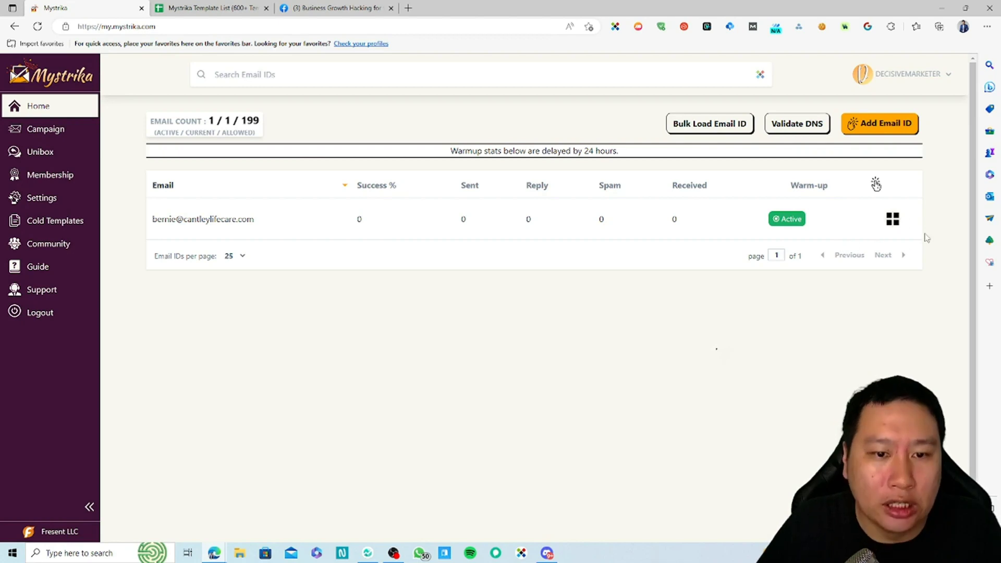
{"action": "left_click_drag", "start_coordinate": [425, 236], "coordinate": [661, 227]}
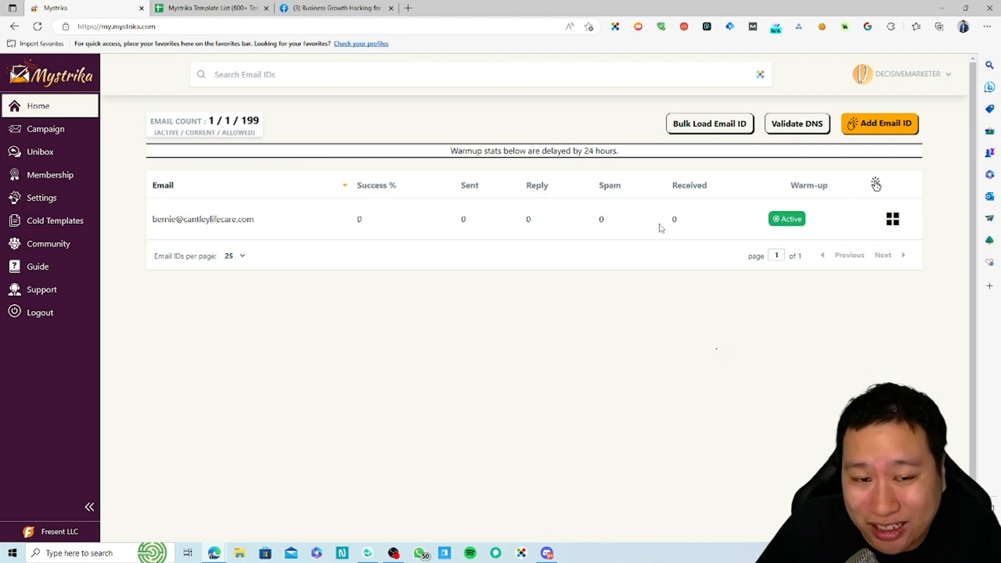
{"action": "left_click", "coordinate": [892, 219]}
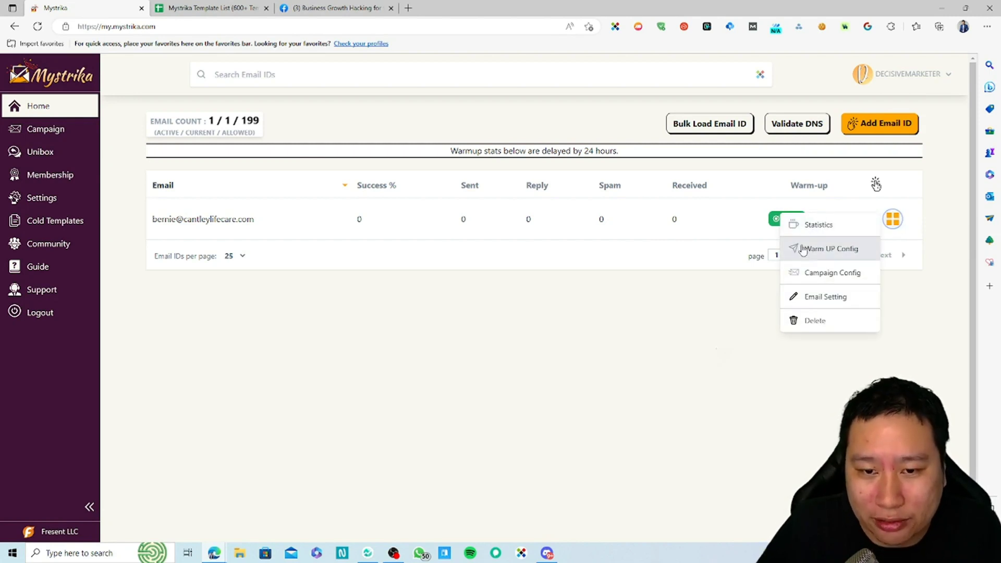
Open Warm UP Config and review the identifier, the 22 daily emails and the 47% reply rate.
{"action": "left_click", "coordinate": [801, 254]}
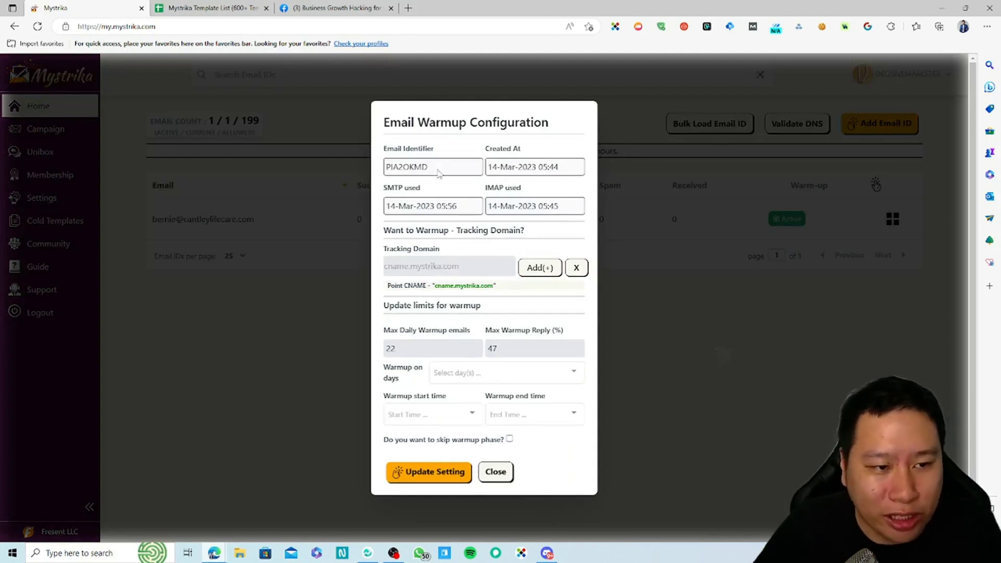
{"action": "left_click_drag", "start_coordinate": [426, 167], "coordinate": [387, 168]}
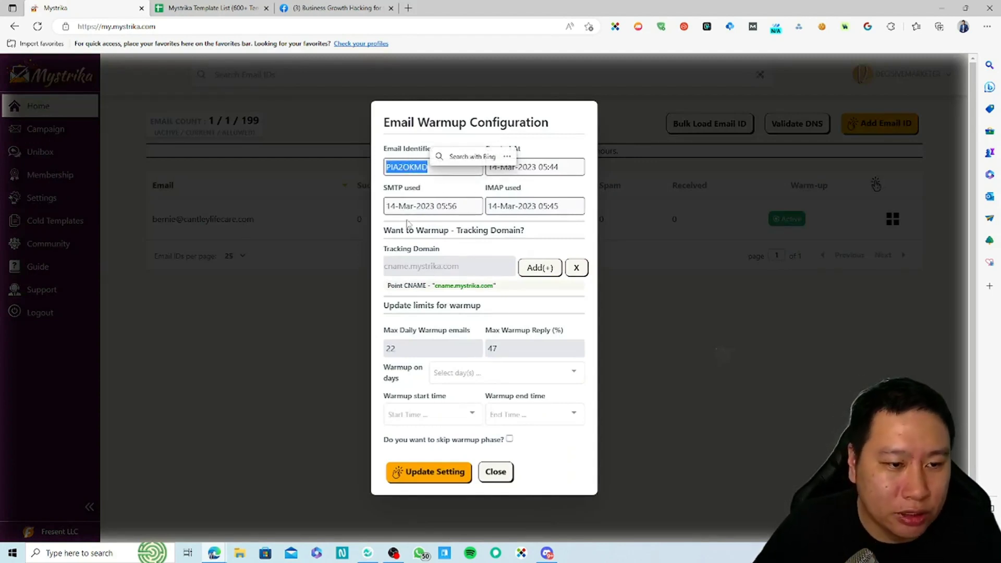
{"action": "key", "text": "ctrl+c"}
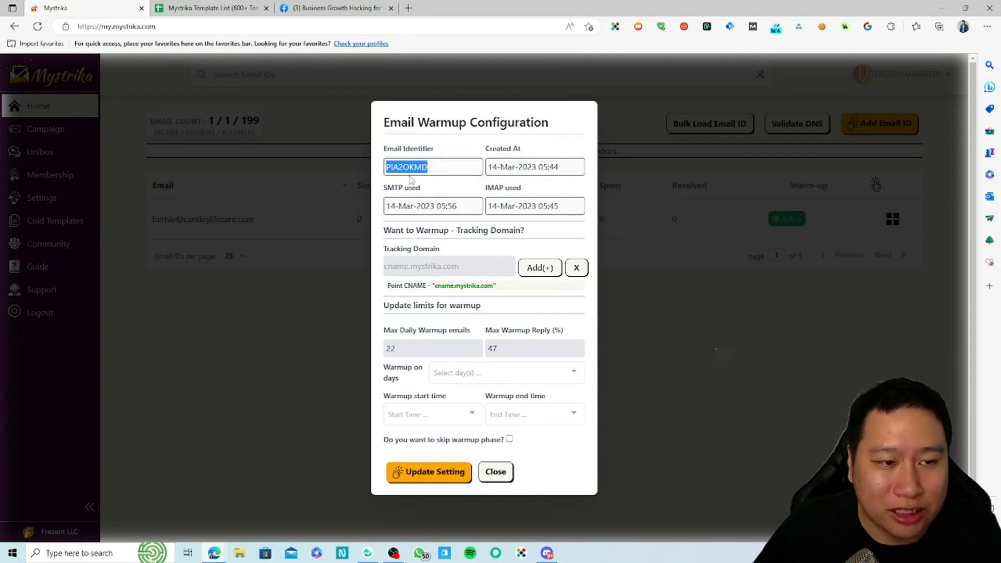
{"action": "left_click", "coordinate": [385, 174]}
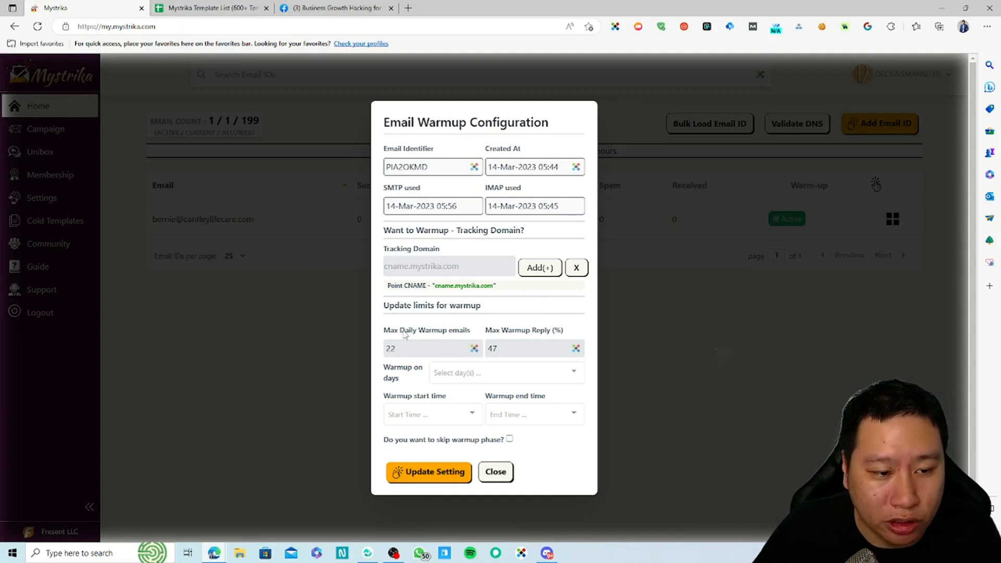
{"action": "left_click_drag", "start_coordinate": [405, 335], "coordinate": [447, 335]}
{"action": "double_click", "coordinate": [430, 350]}
{"action": "left_click", "coordinate": [507, 331]}
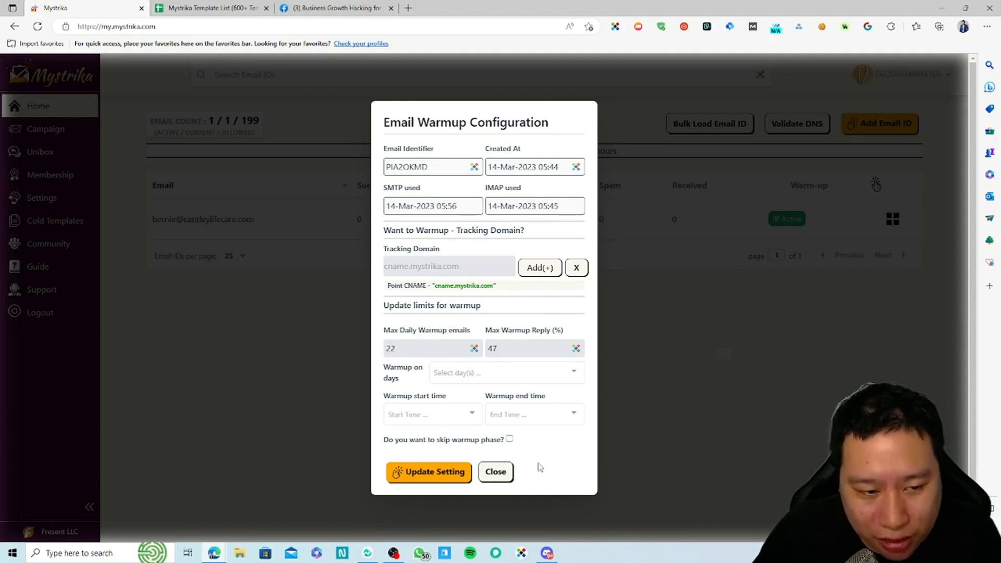
Add Tue, Mon and Wed as warm-up days.
{"action": "left_click", "coordinate": [455, 371]}
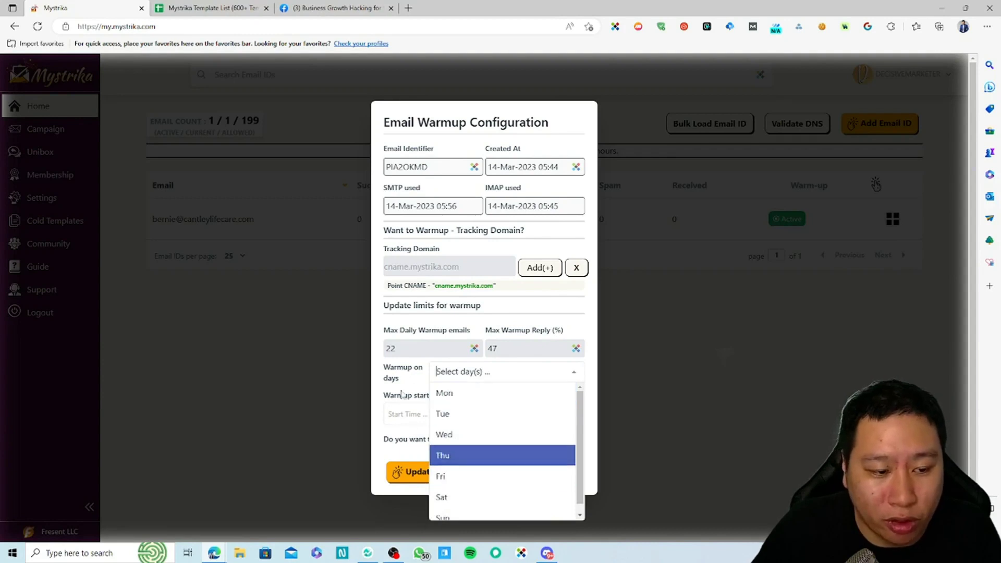
{"action": "left_click", "coordinate": [458, 413]}
{"action": "left_click", "coordinate": [502, 373]}
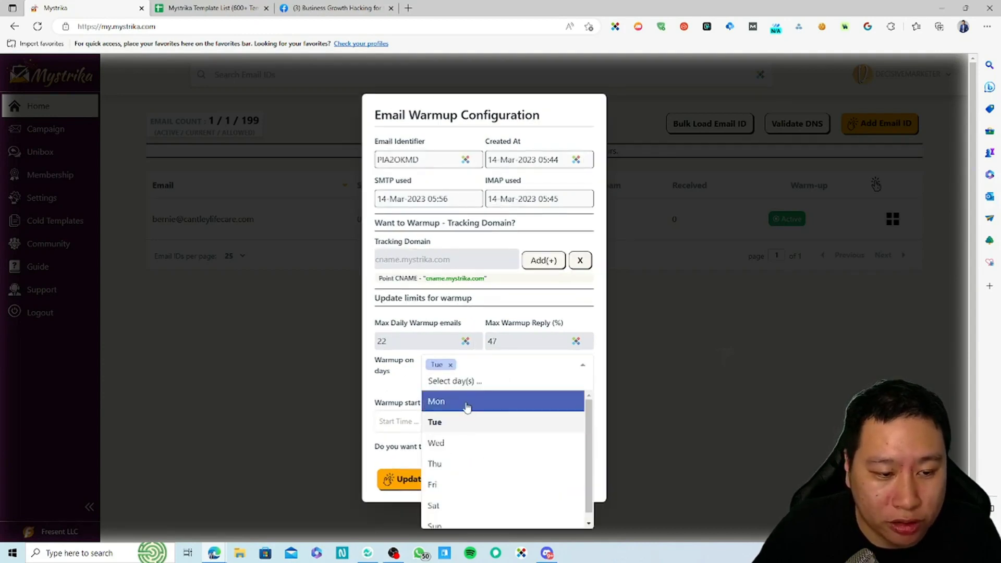
{"action": "left_click", "coordinate": [464, 404]}
{"action": "left_click", "coordinate": [493, 375]}
{"action": "left_click", "coordinate": [459, 445]}
Add Thu and Fri as warm-up days, leaving the start time unset.
{"action": "left_click", "coordinate": [557, 379]}
{"action": "left_click", "coordinate": [494, 450]}
{"action": "left_click", "coordinate": [557, 378]}
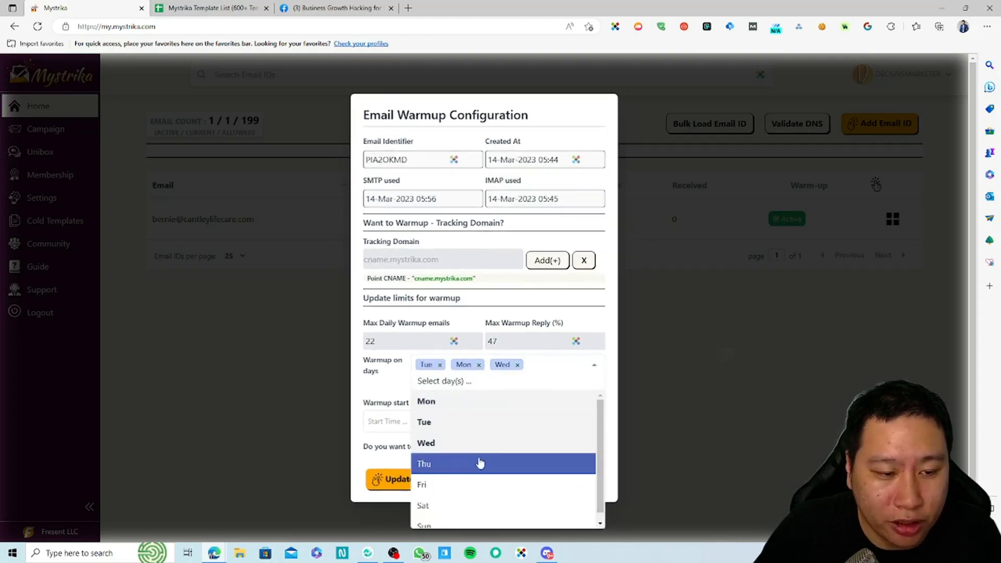
{"action": "left_click", "coordinate": [494, 451]}
{"action": "left_click", "coordinate": [568, 373]}
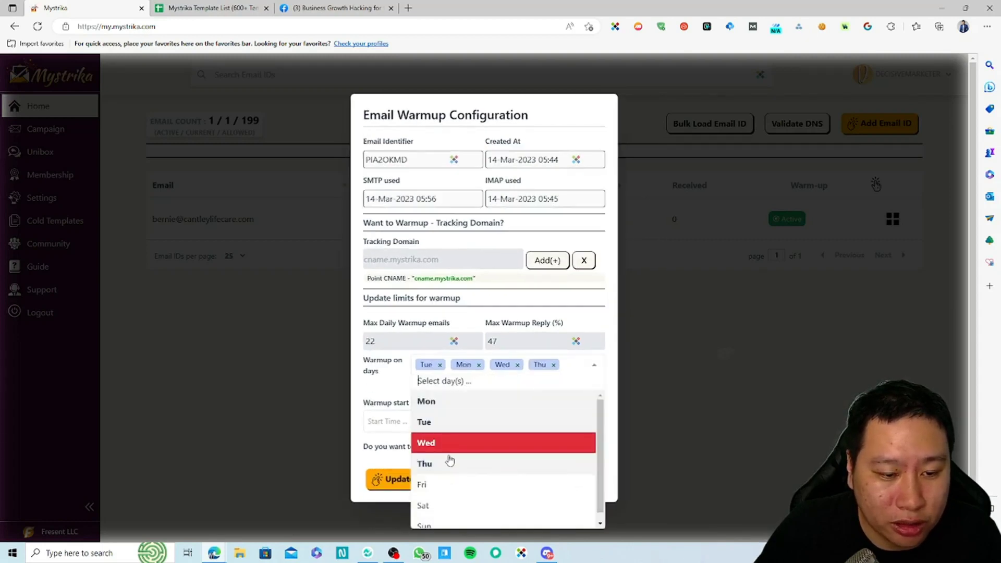
{"action": "left_click", "coordinate": [440, 483]}
{"action": "left_click", "coordinate": [377, 375]}
{"action": "left_click", "coordinate": [544, 463]}
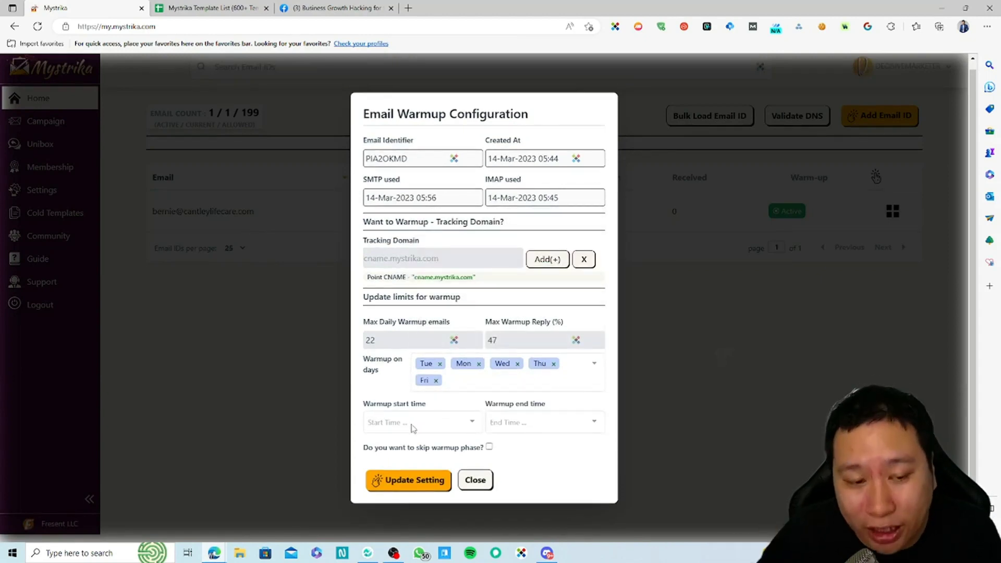
{"action": "left_click", "coordinate": [413, 425]}
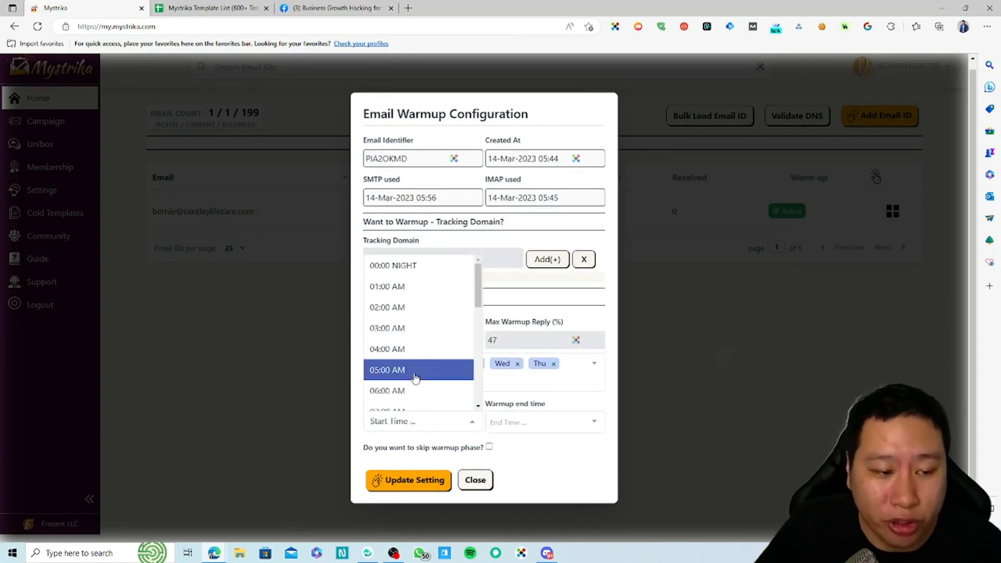
{"action": "left_click", "coordinate": [569, 481]}
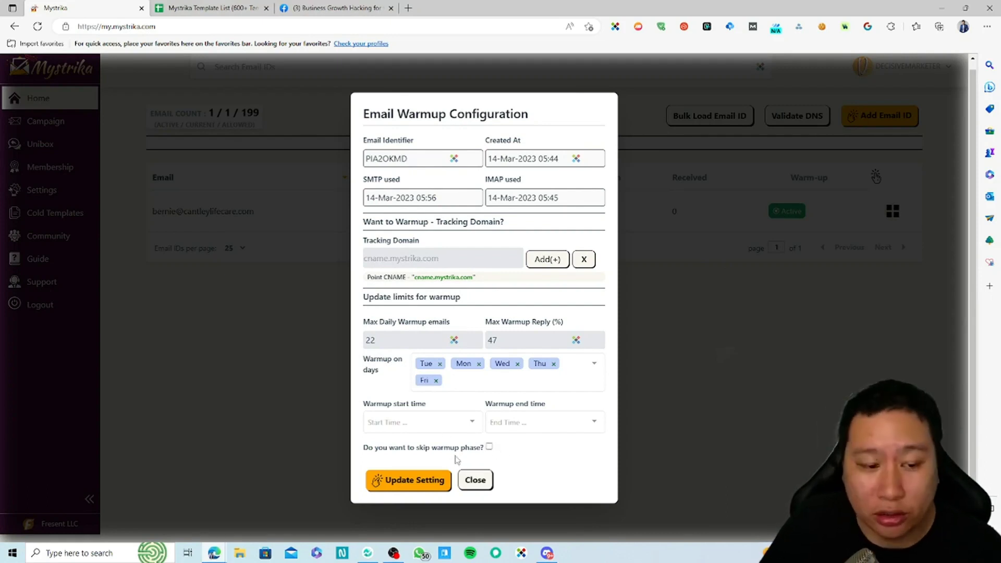
Tick 'Do you want to skip warmup phase?' so its warning appears.
{"action": "left_click", "coordinate": [489, 447]}
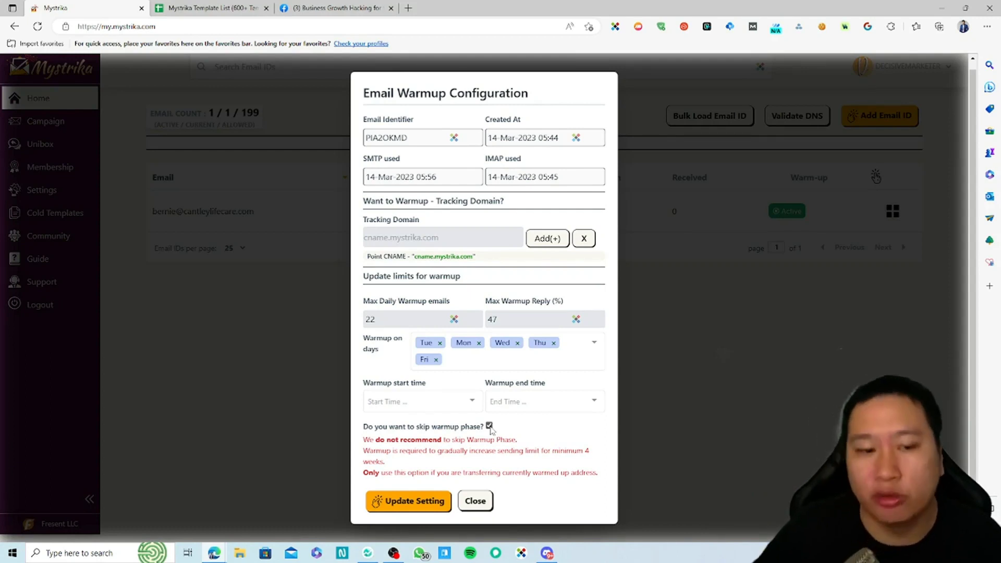
Close the warm-up configuration and open the Test campaign from Campaigns for editing.
{"action": "left_click", "coordinate": [475, 500]}
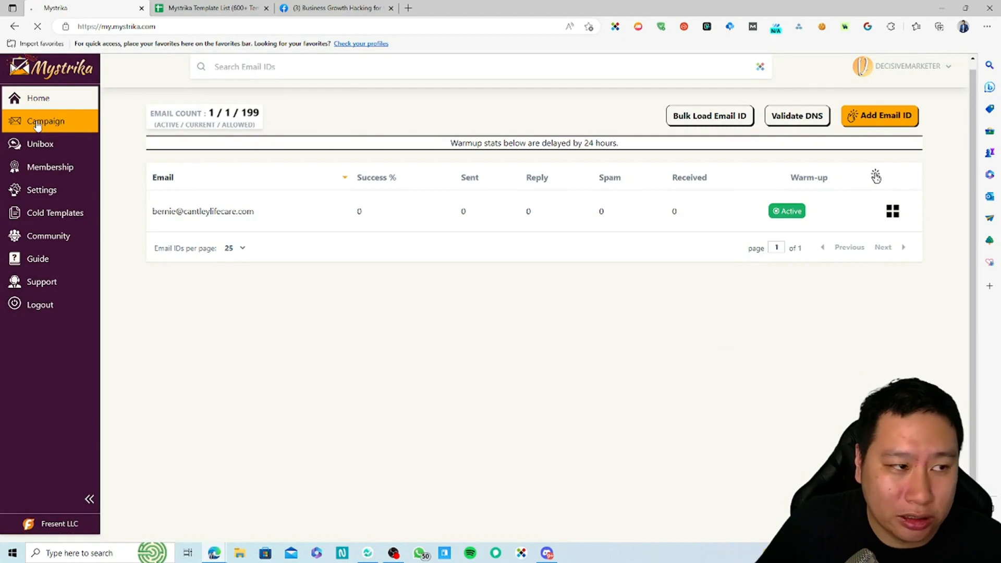
{"action": "left_click", "coordinate": [97, 125]}
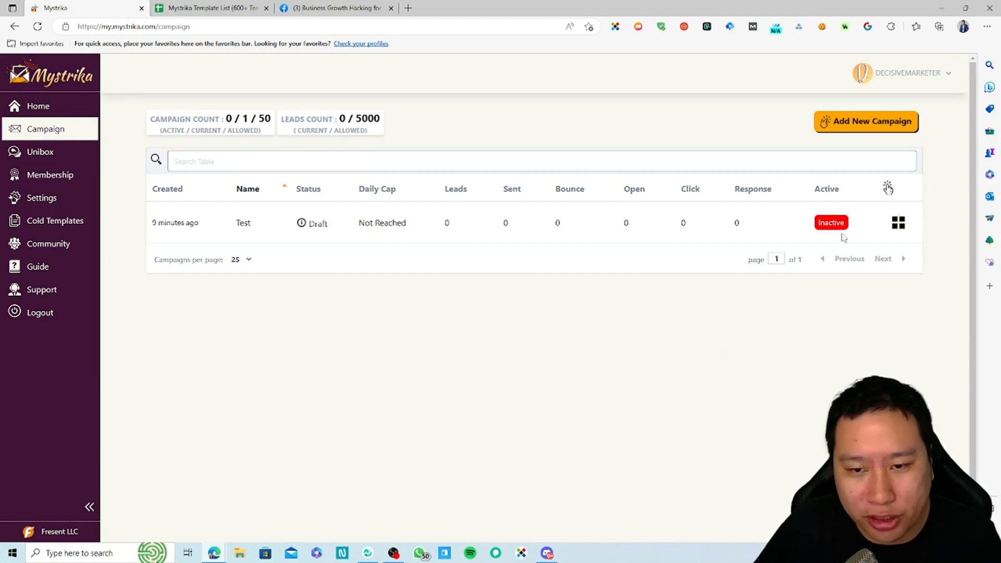
{"action": "left_click", "coordinate": [898, 225]}
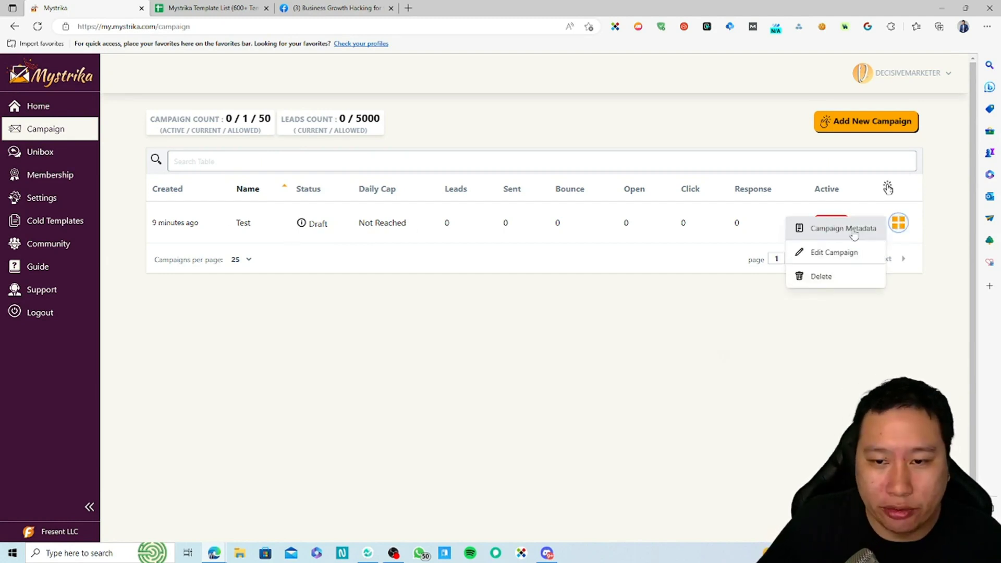
{"action": "left_click", "coordinate": [829, 252]}
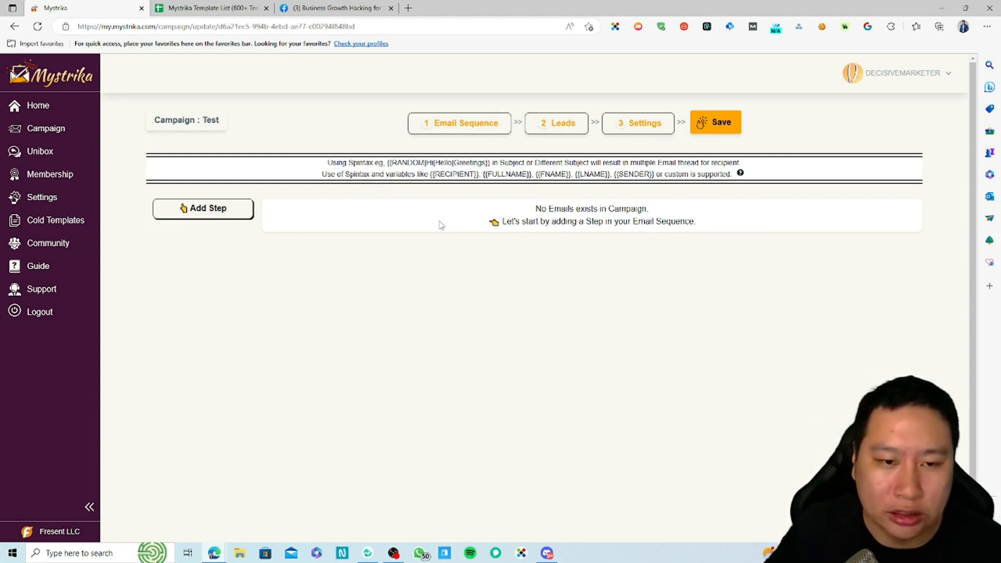
Add Step 1 to the sequence and browse its subject, body and dynamic variables list.
{"action": "left_click", "coordinate": [213, 217]}
{"action": "left_click", "coordinate": [365, 214]}
{"action": "left_click", "coordinate": [333, 230]}
{"action": "double_click", "coordinate": [332, 230]}
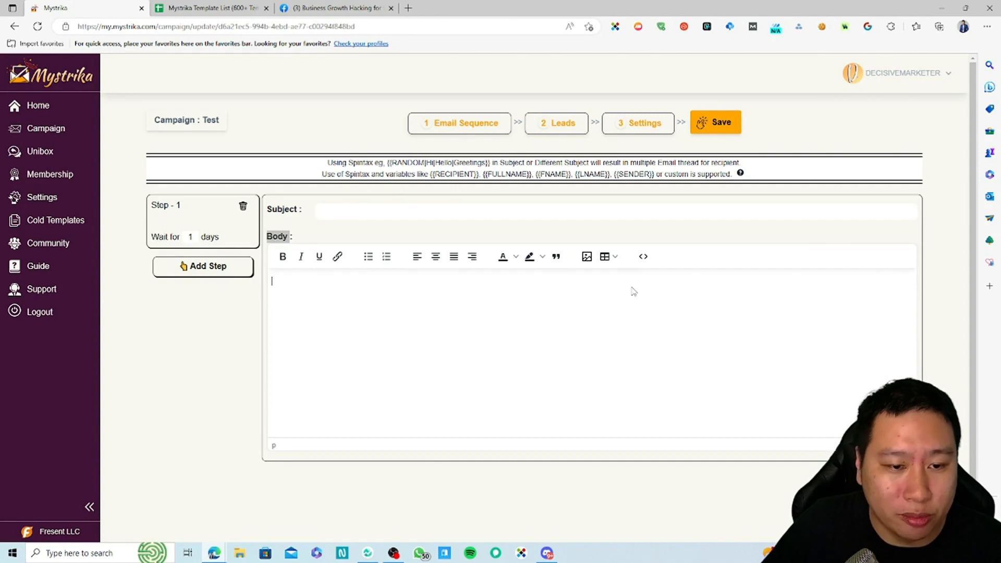
{"action": "left_click", "coordinate": [602, 256]}
{"action": "left_click", "coordinate": [548, 299]}
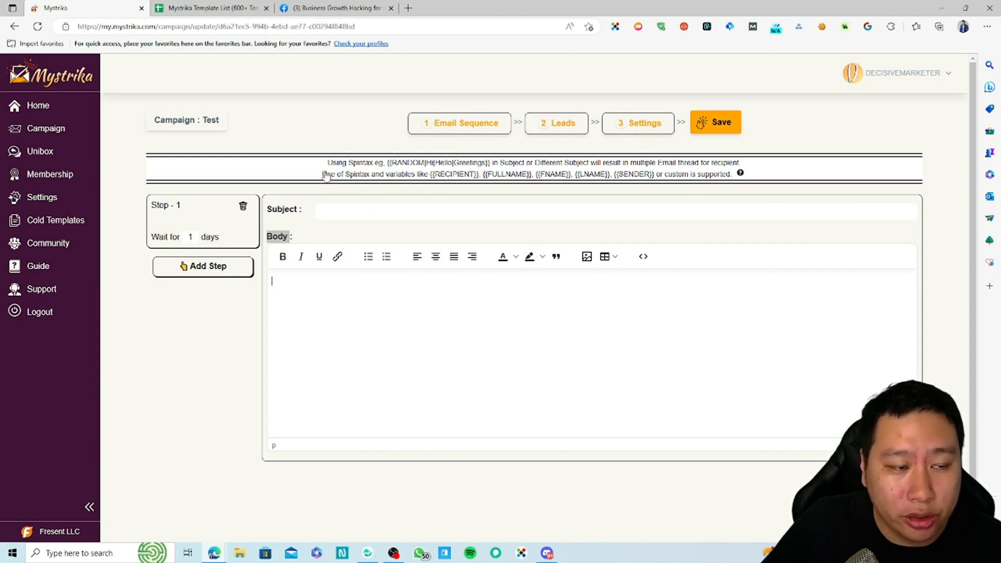
{"action": "left_click", "coordinate": [392, 171]}
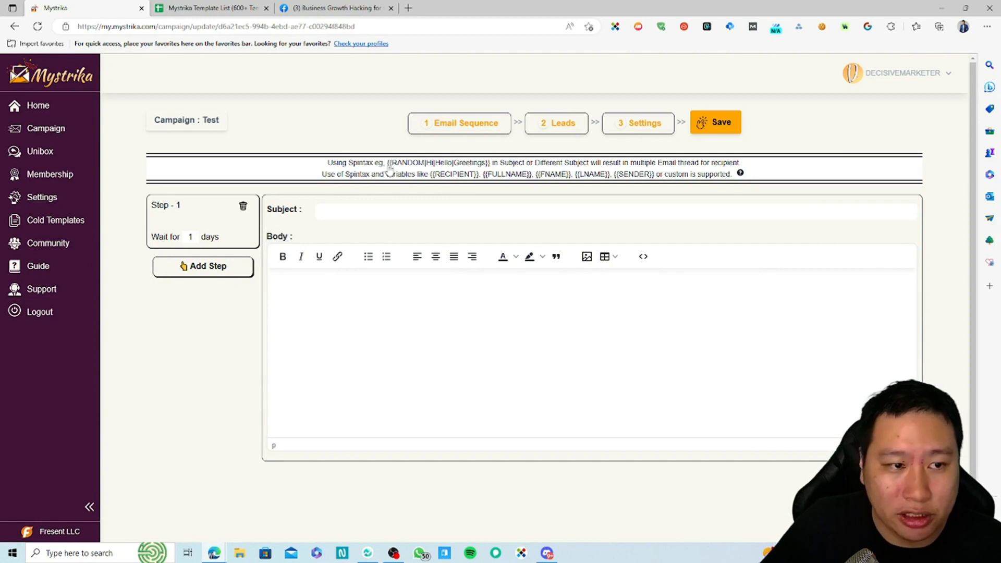
{"action": "left_click_drag", "start_coordinate": [389, 163], "coordinate": [491, 170]}
{"action": "left_click", "coordinate": [469, 166]}
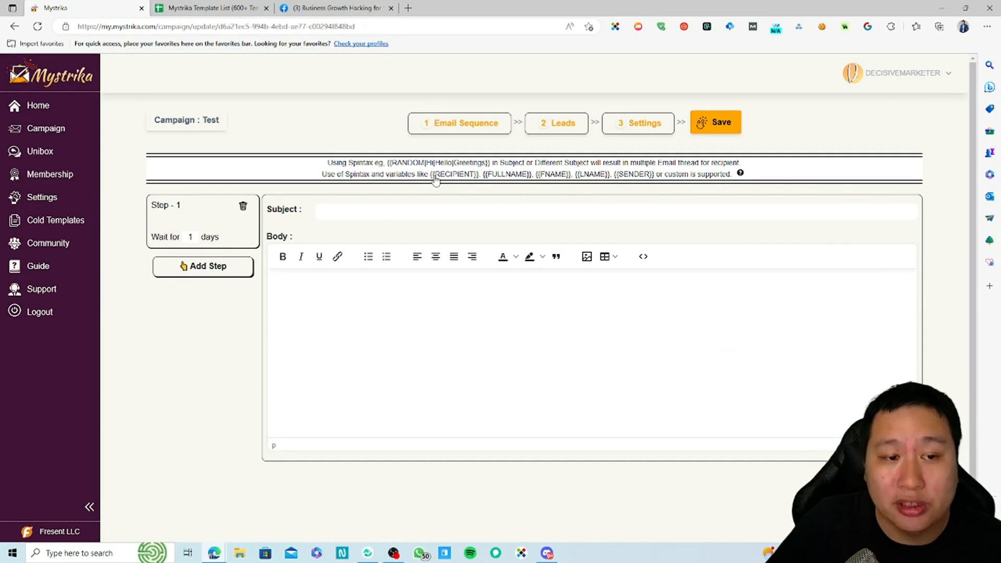
{"action": "left_click_drag", "start_coordinate": [436, 175], "coordinate": [655, 174]}
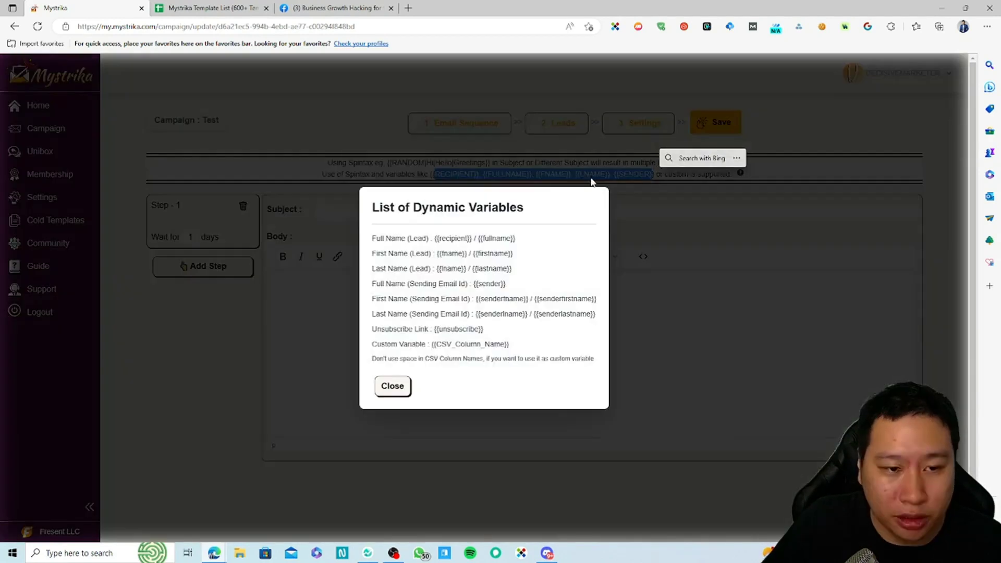
{"action": "left_click", "coordinate": [517, 157]}
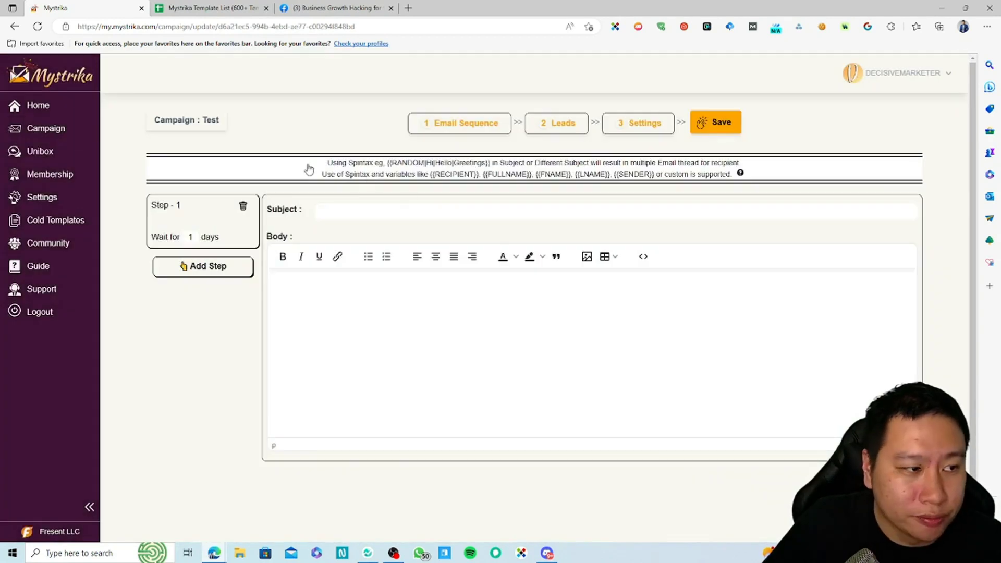
Add Steps 2, 3 and 4 to the Test campaign's email sequence.
{"action": "left_click", "coordinate": [191, 236]}
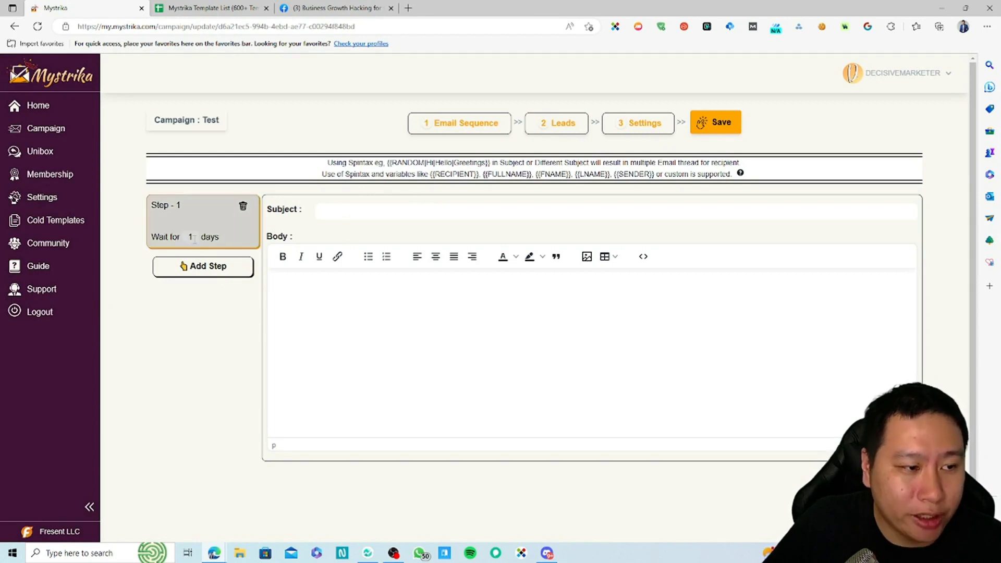
{"action": "left_click", "coordinate": [203, 266]}
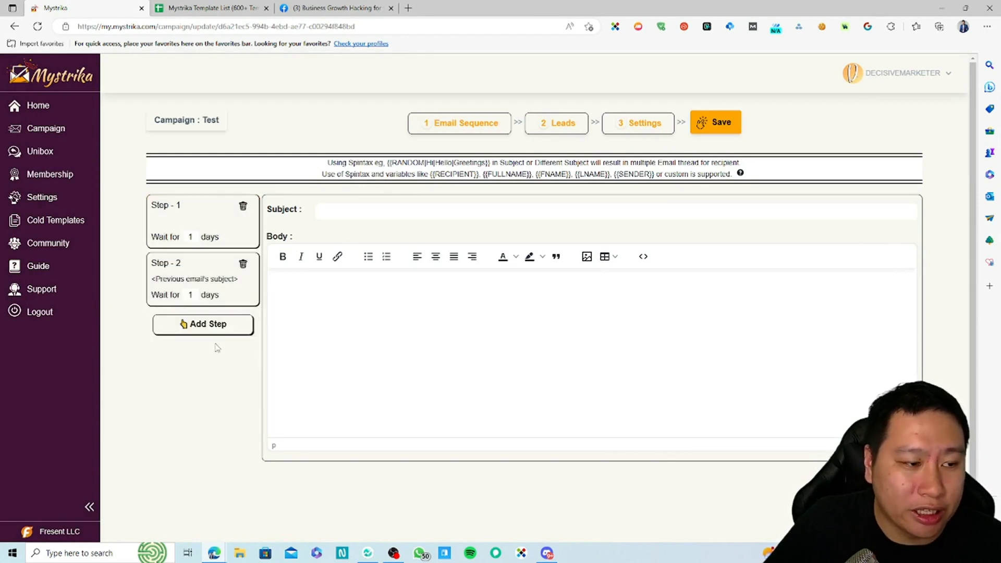
{"action": "double_click", "coordinate": [205, 329]}
{"action": "left_click", "coordinate": [217, 388]}
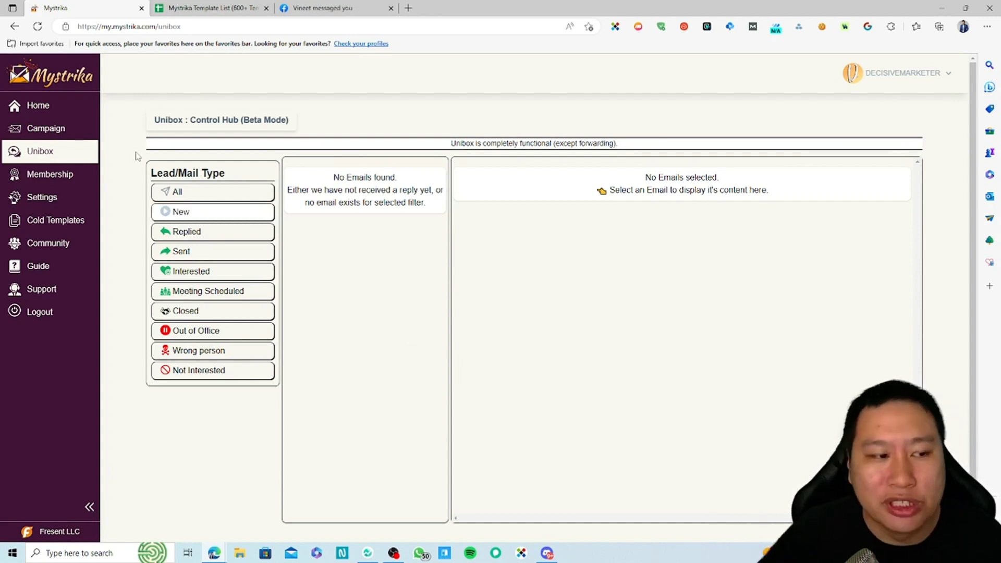
{"action": "left_click_drag", "start_coordinate": [365, 177], "coordinate": [378, 282]}
{"action": "left_click", "coordinate": [374, 262]}
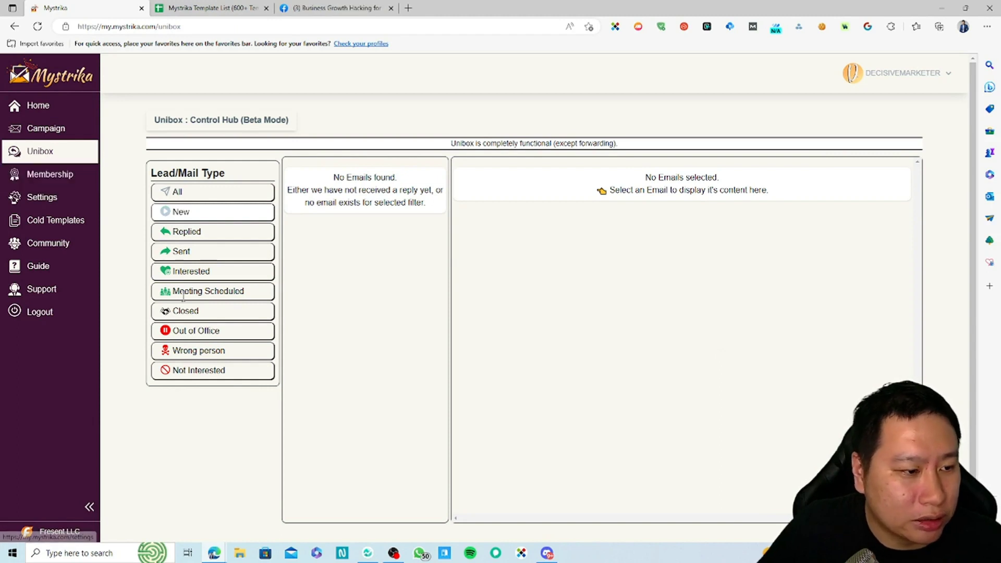
{"action": "left_click", "coordinate": [205, 232]}
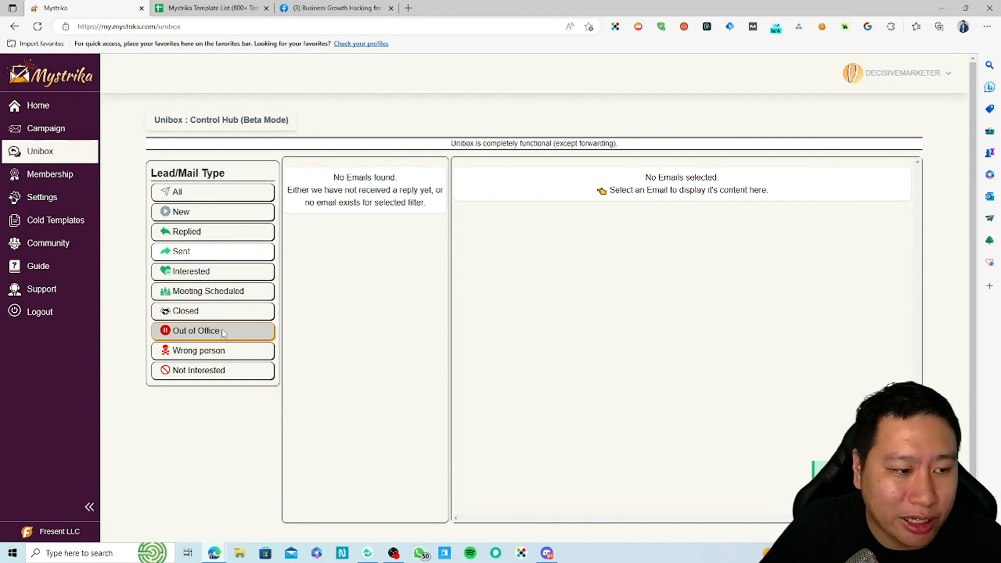
{"action": "left_click", "coordinate": [209, 311]}
{"action": "left_click", "coordinate": [208, 232]}
{"action": "left_click", "coordinate": [209, 271]}
{"action": "left_click", "coordinate": [208, 211]}
{"action": "left_click", "coordinate": [208, 311]}
{"action": "left_click", "coordinate": [208, 370]}
{"action": "left_click", "coordinate": [208, 312]}
{"action": "left_click", "coordinate": [208, 350]}
{"action": "left_click", "coordinate": [208, 271]}
{"action": "left_click", "coordinate": [219, 192]}
{"action": "left_click", "coordinate": [227, 193]}
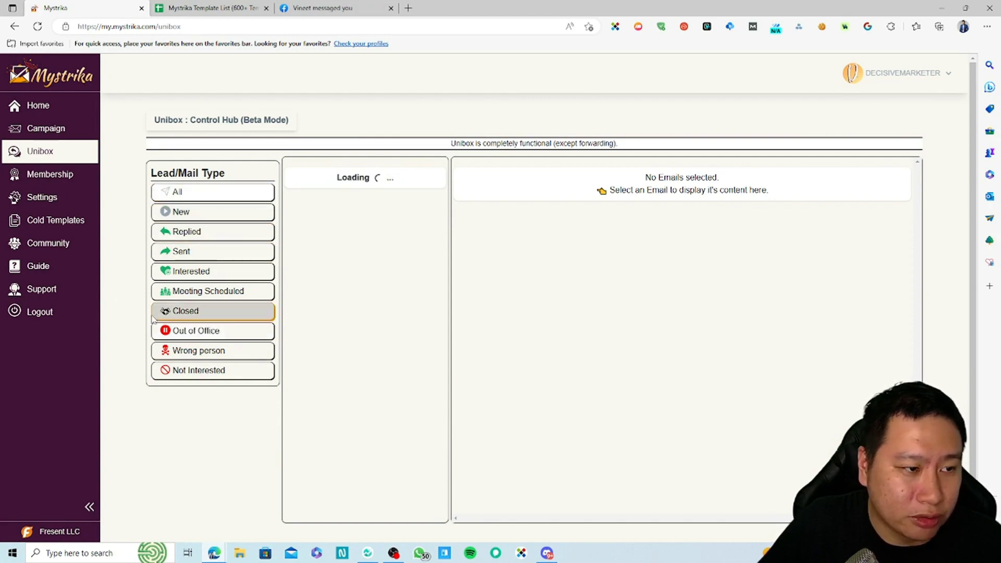
{"action": "left_click", "coordinate": [66, 183]}
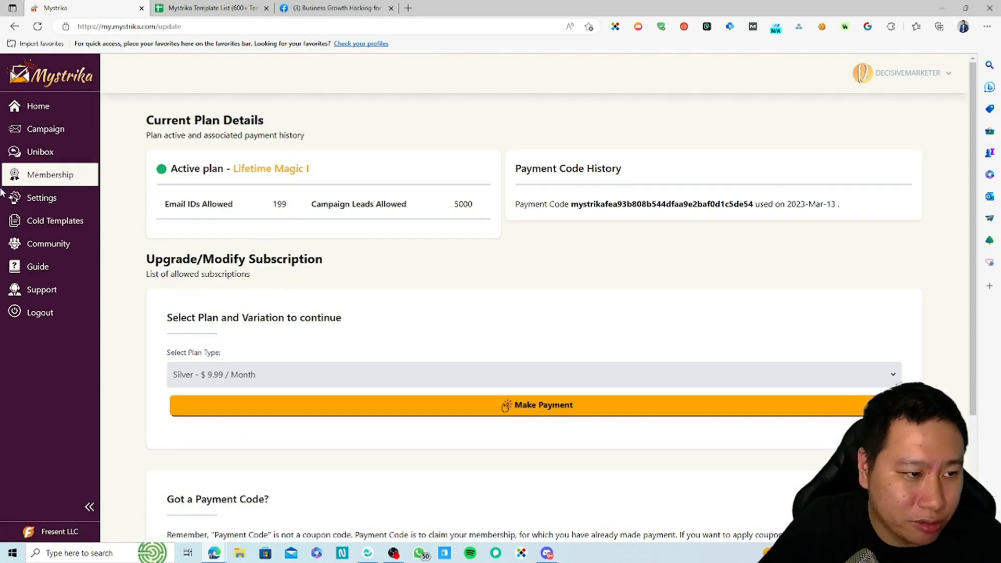
{"action": "left_click", "coordinate": [57, 203]}
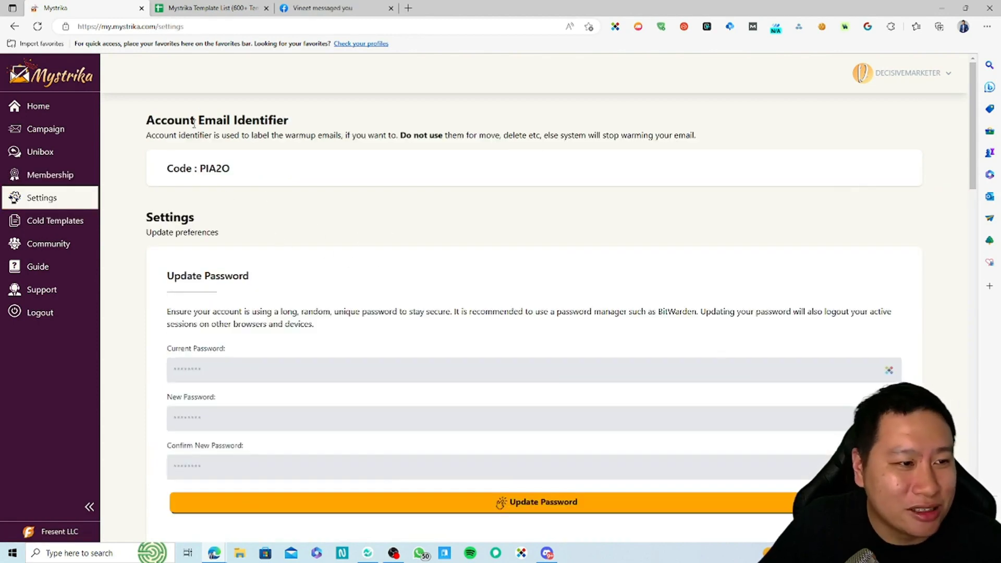
{"action": "scroll", "coordinate": [384, 218], "scroll_direction": "down", "scroll_amount": 8}
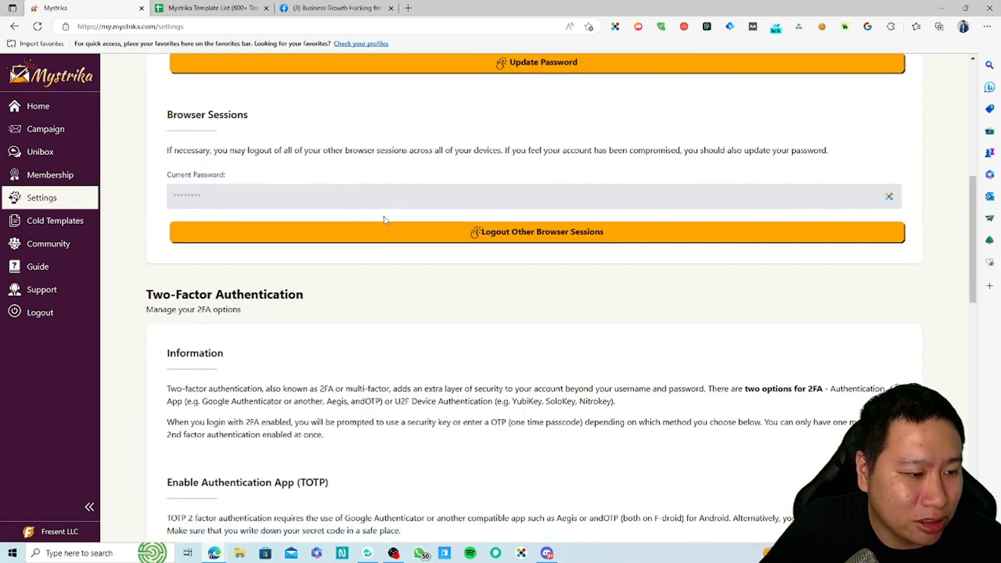
{"action": "scroll", "coordinate": [384, 218], "scroll_direction": "down", "scroll_amount": 15}
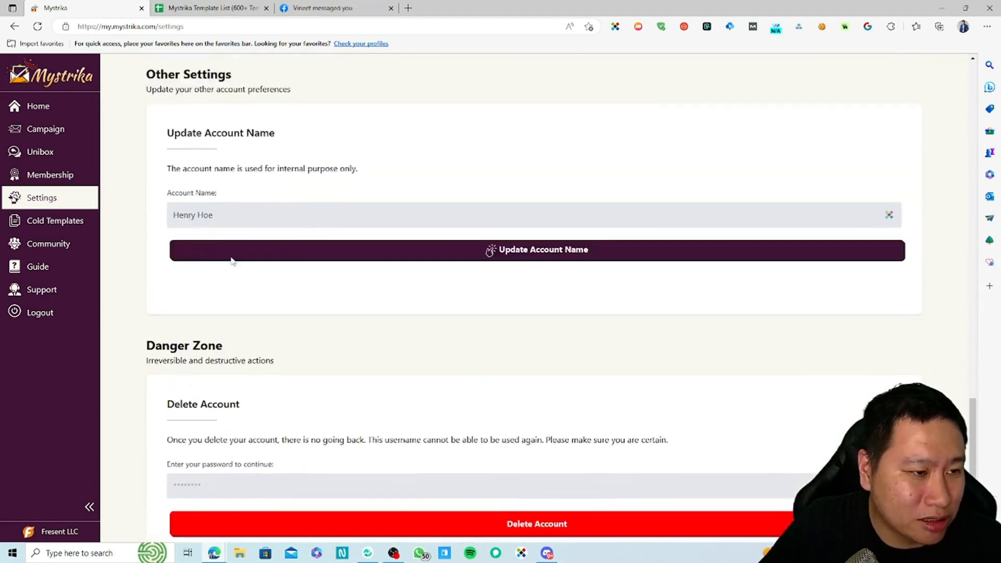
{"action": "scroll", "coordinate": [196, 274], "scroll_direction": "up", "scroll_amount": 12}
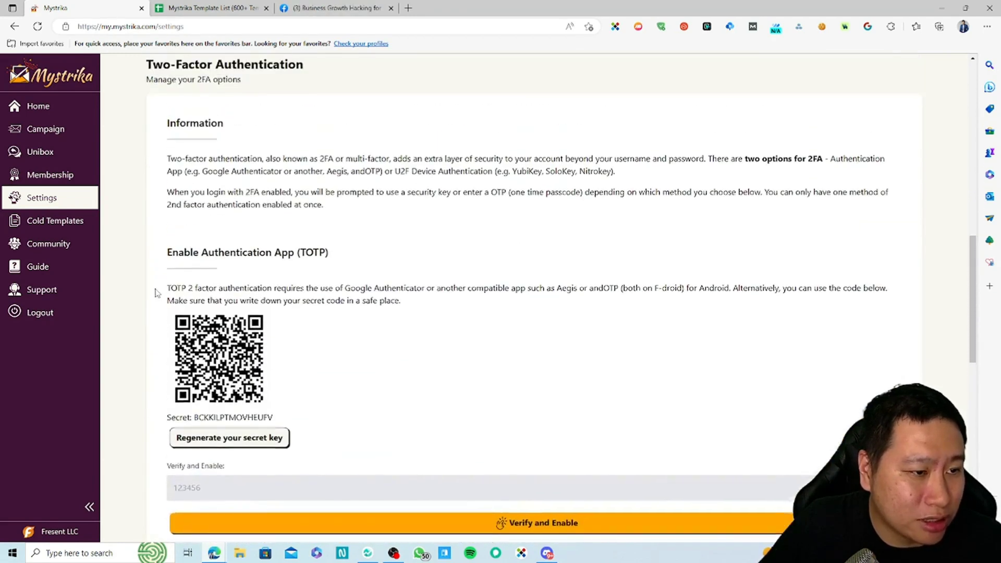
{"action": "scroll", "coordinate": [156, 293], "scroll_direction": "down", "scroll_amount": 12}
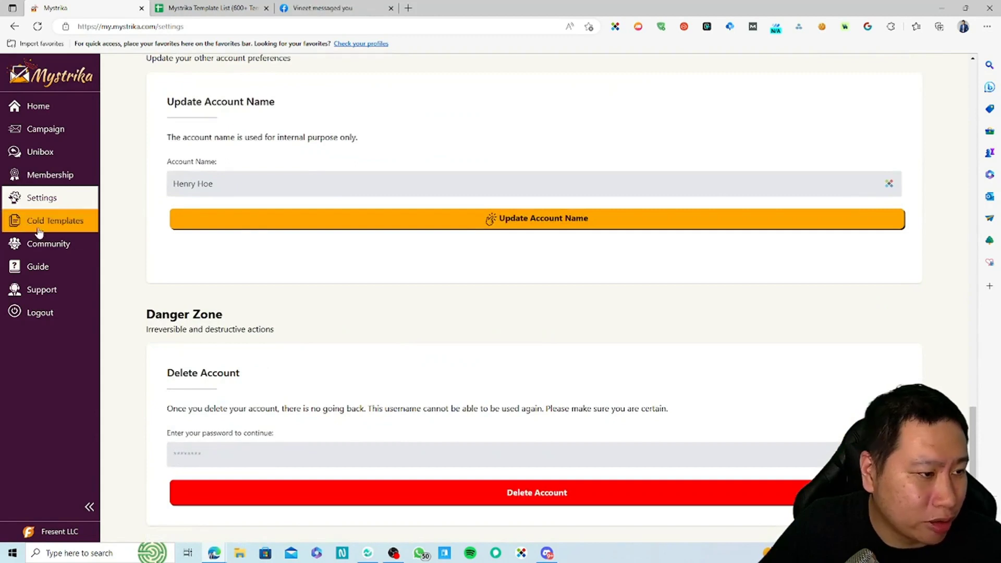
{"action": "left_click", "coordinate": [39, 231]}
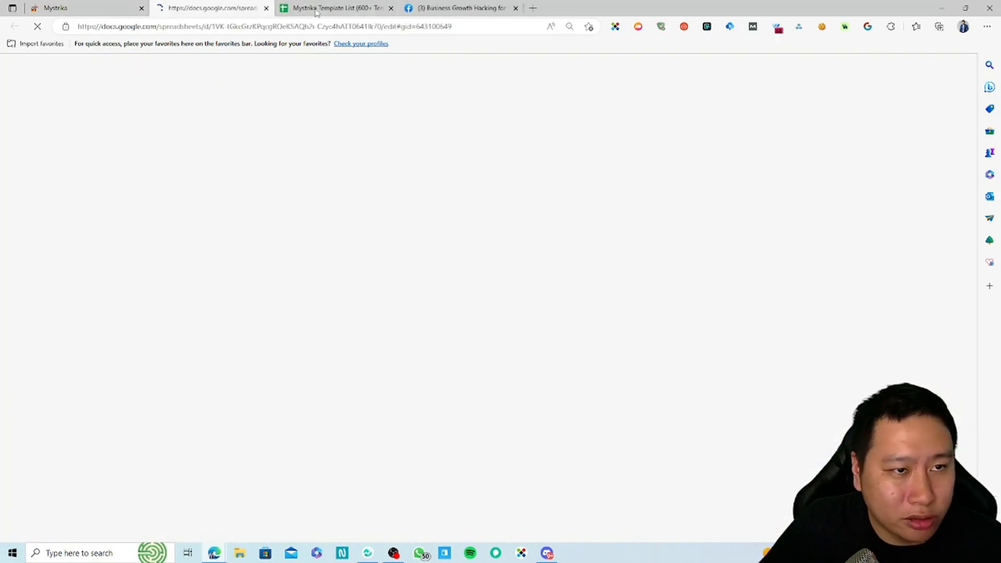
{"action": "middle_click", "coordinate": [249, 13]}
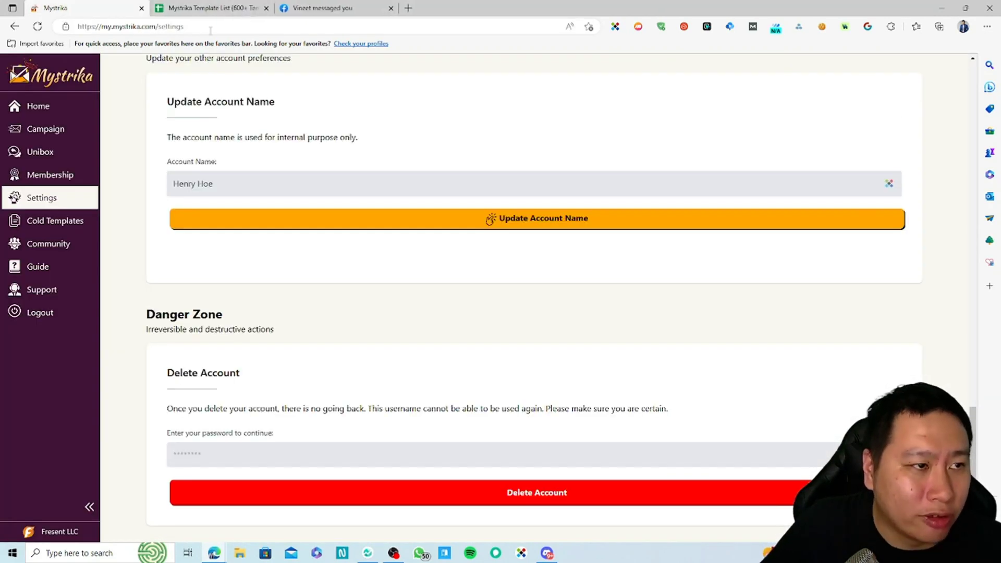
{"action": "left_click", "coordinate": [250, 11]}
{"action": "left_click", "coordinate": [320, 363]}
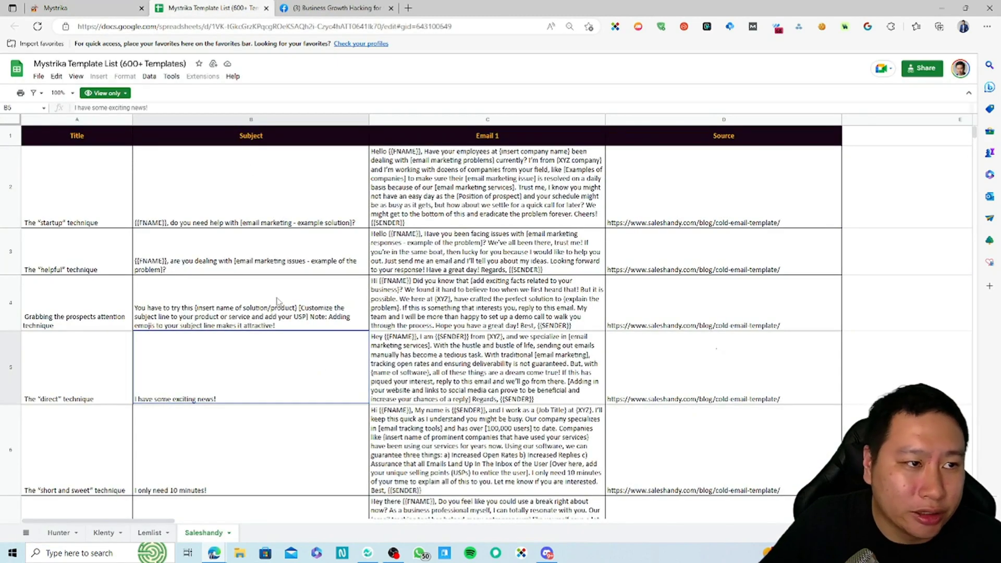
{"action": "scroll", "coordinate": [237, 355], "scroll_direction": "down", "scroll_amount": 2}
{"action": "scroll", "coordinate": [240, 365], "scroll_direction": "up", "scroll_amount": 2}
{"action": "scroll", "coordinate": [272, 387], "scroll_direction": "down", "scroll_amount": 2}
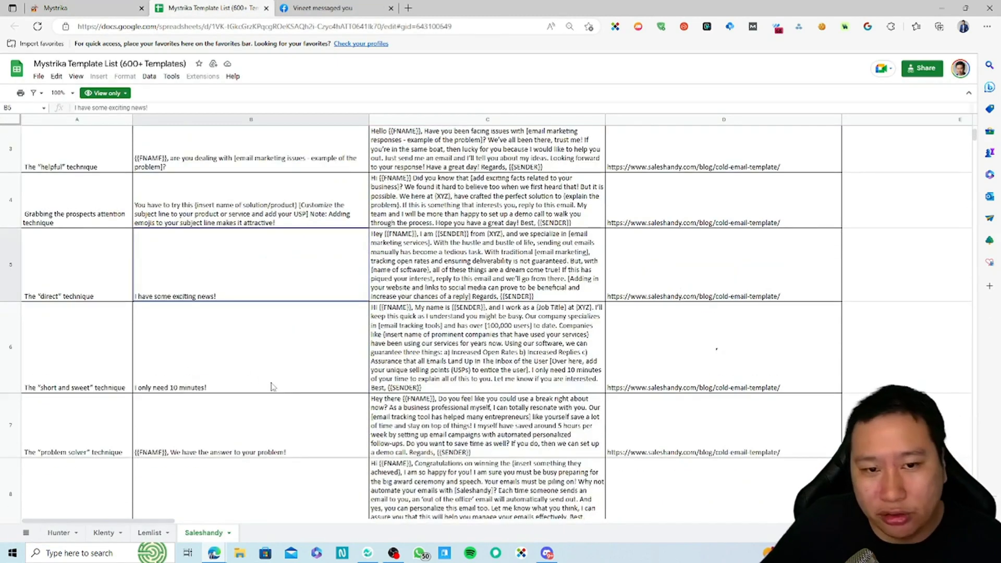
{"action": "scroll", "coordinate": [271, 420], "scroll_direction": "down", "scroll_amount": 20}
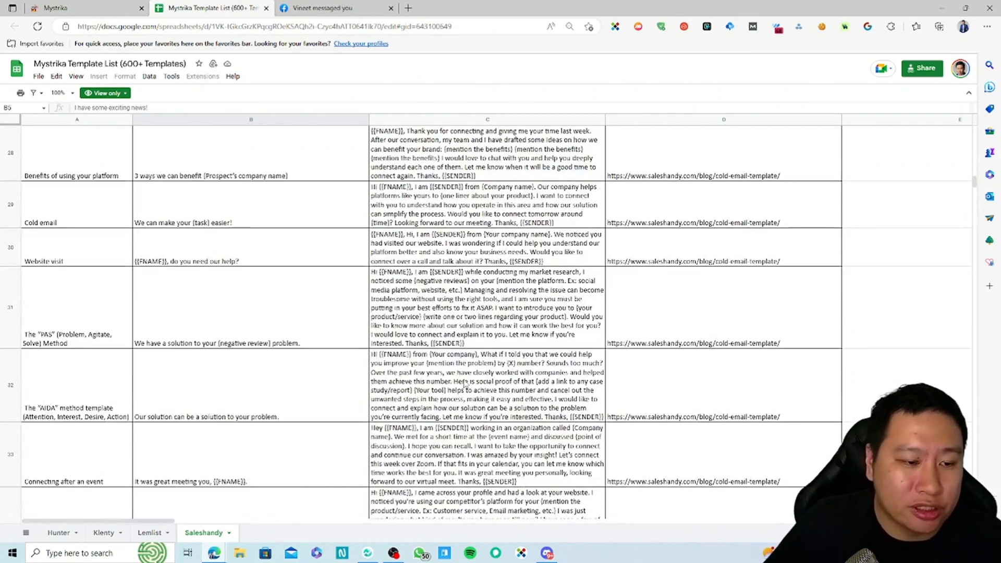
{"action": "left_click", "coordinate": [466, 385]}
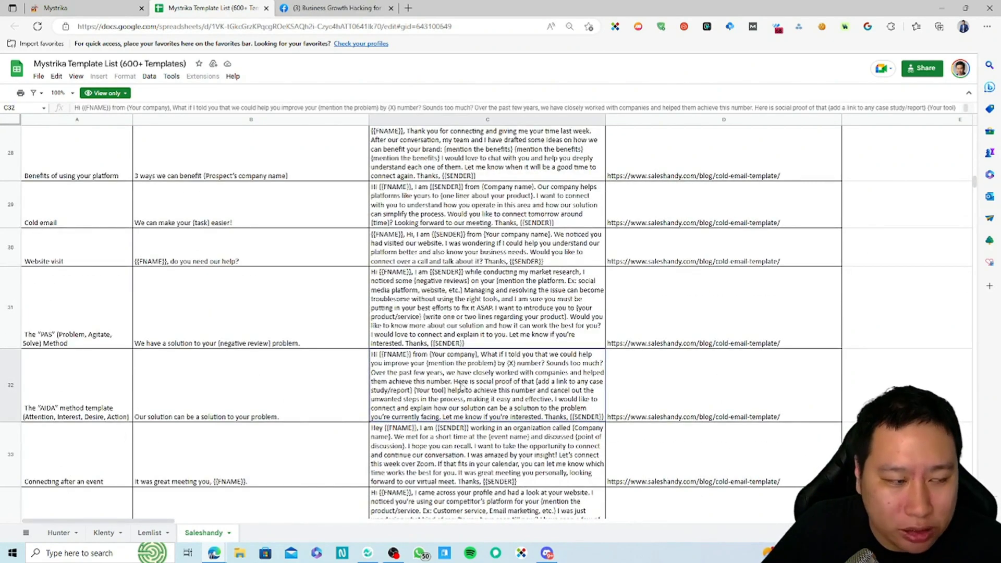
{"action": "scroll", "coordinate": [460, 387], "scroll_direction": "down", "scroll_amount": 15}
{"action": "left_click", "coordinate": [47, 5]}
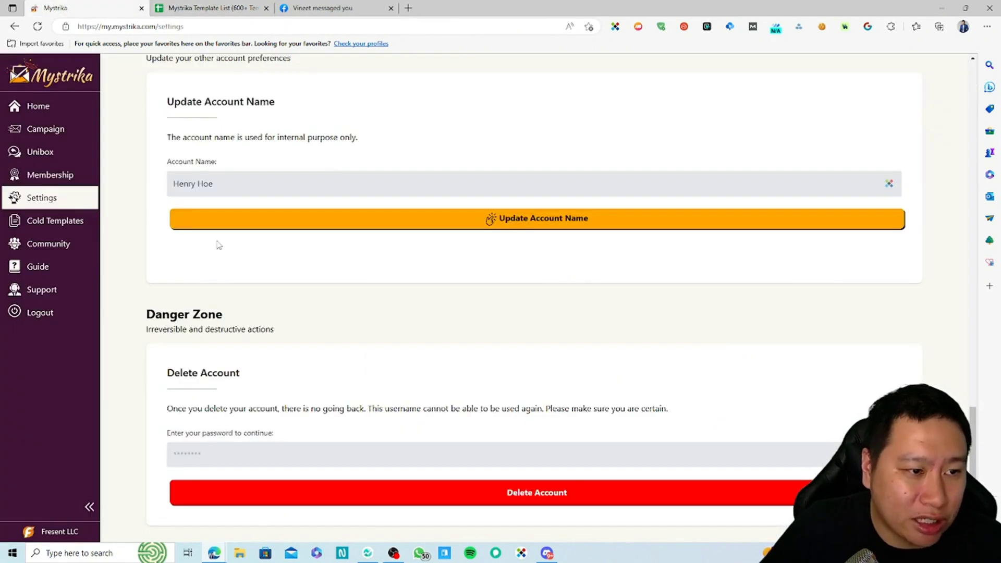
{"action": "left_click", "coordinate": [224, 7]}
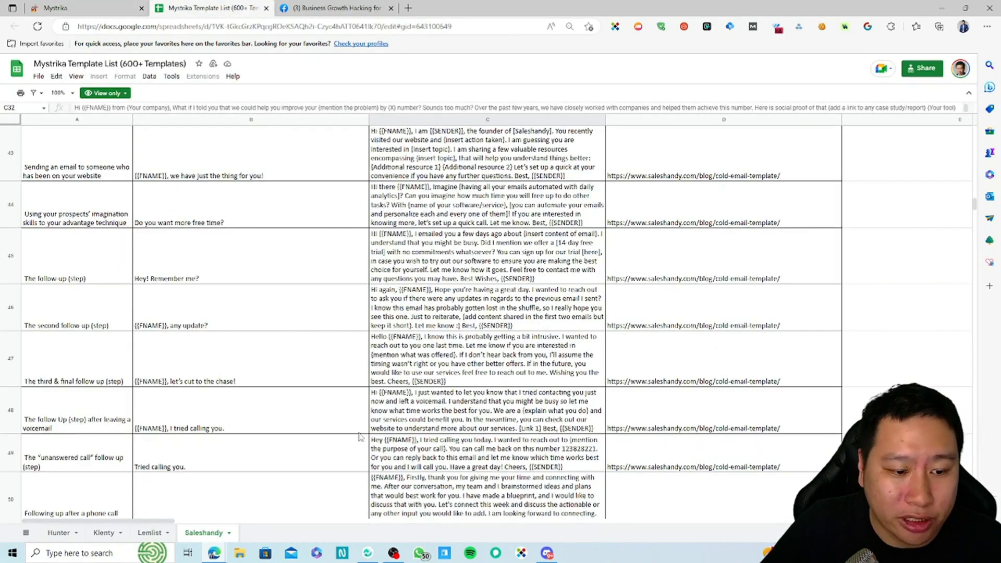
{"action": "scroll", "coordinate": [389, 414], "scroll_direction": "down", "scroll_amount": 5}
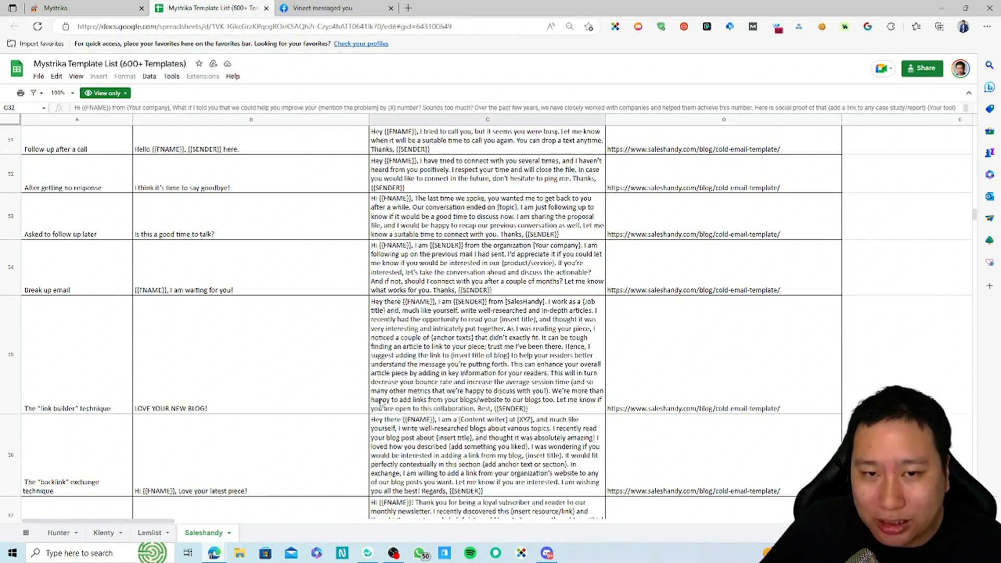
{"action": "scroll", "coordinate": [410, 387], "scroll_direction": "down", "scroll_amount": 5}
{"action": "left_click", "coordinate": [52, 8]}
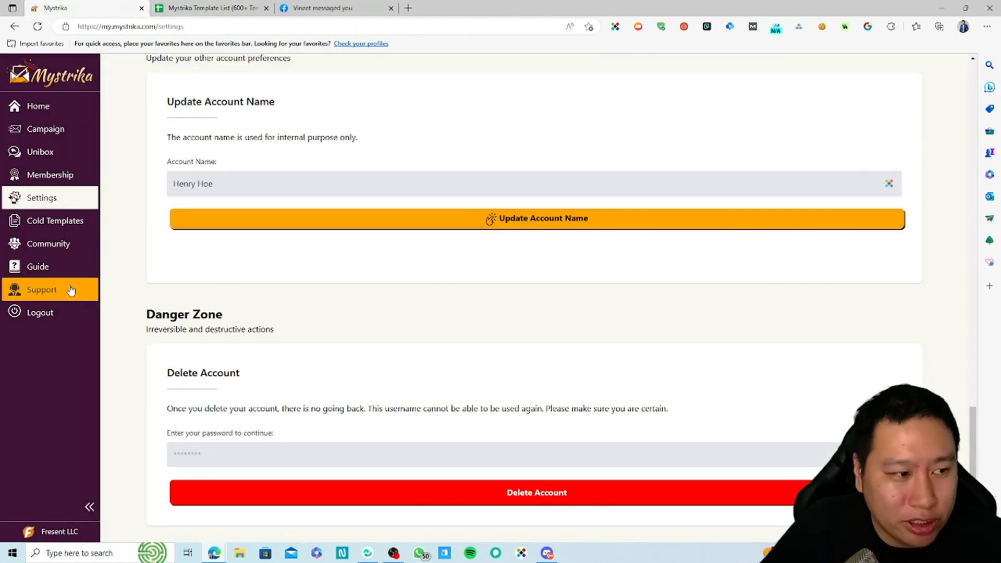
Open the Community Facebook group and the Knowledge Base guide in new tabs, then return to Settings.
{"action": "right_click", "coordinate": [50, 250]}
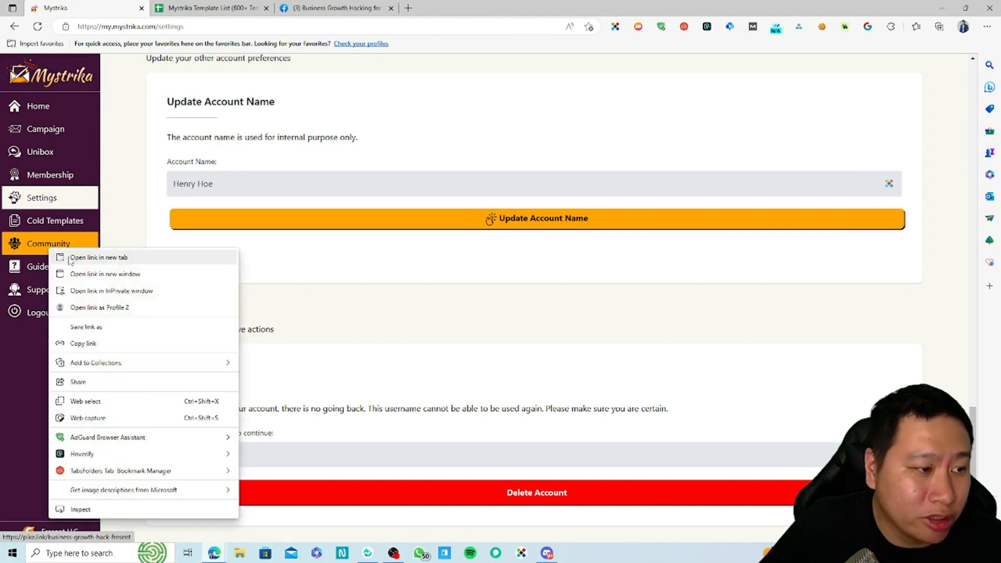
{"action": "left_click", "coordinate": [67, 259]}
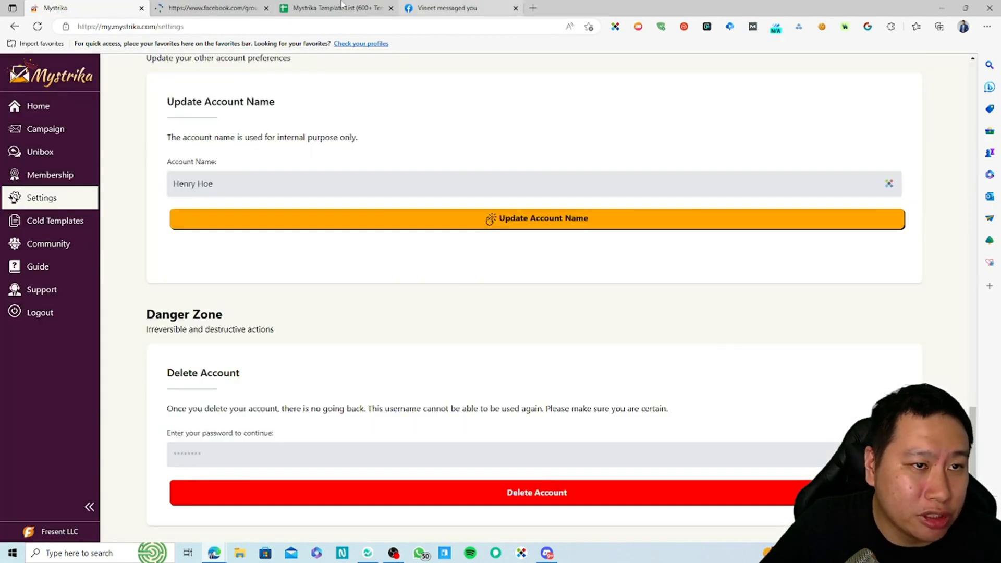
{"action": "key", "text": "ctrl+Tab"}
{"action": "key", "text": "ctrl+Tab"}
{"action": "key", "text": "ctrl+Tab"}
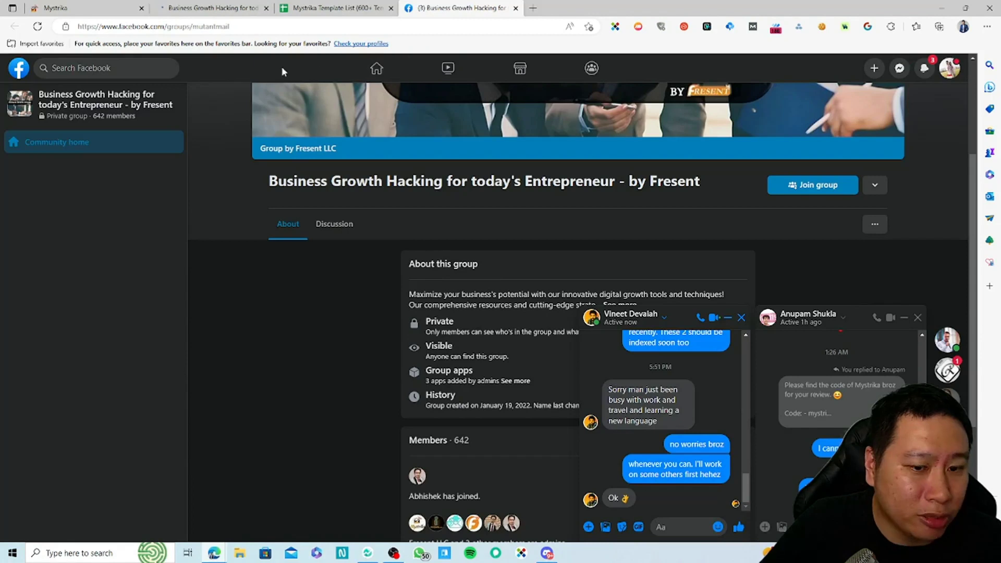
{"action": "key", "text": "ctrl+Tab"}
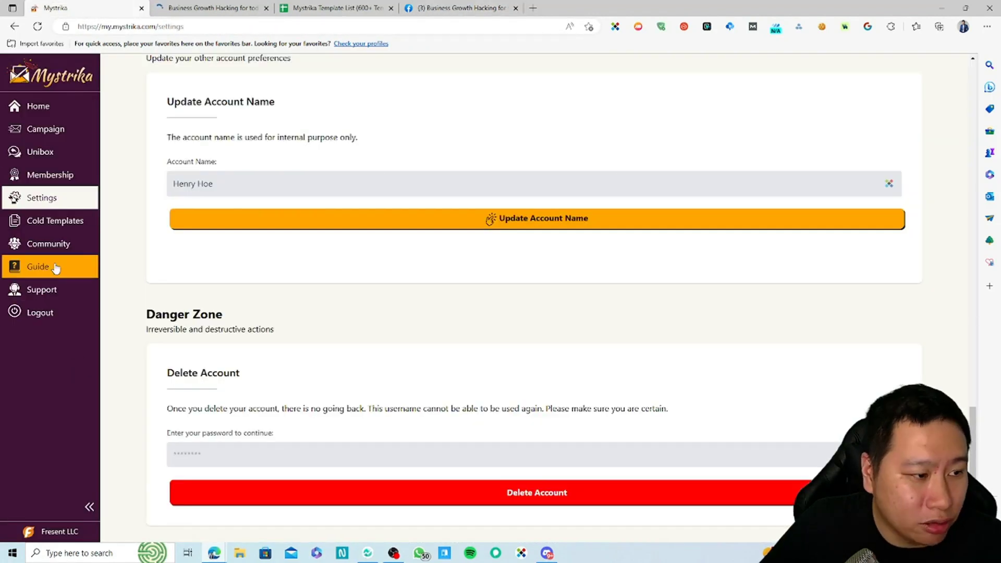
{"action": "right_click", "coordinate": [59, 279]}
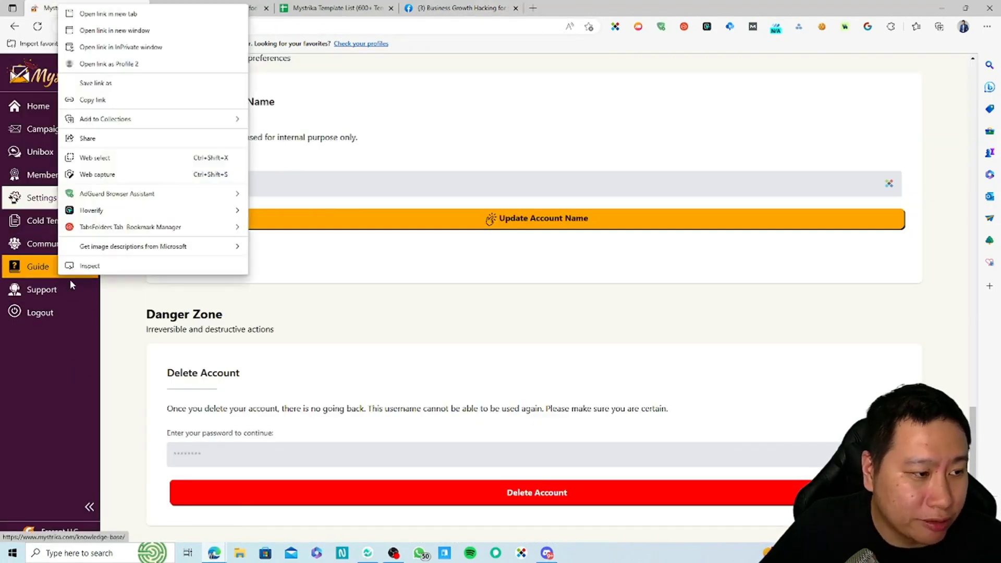
{"action": "left_click", "coordinate": [228, 13]}
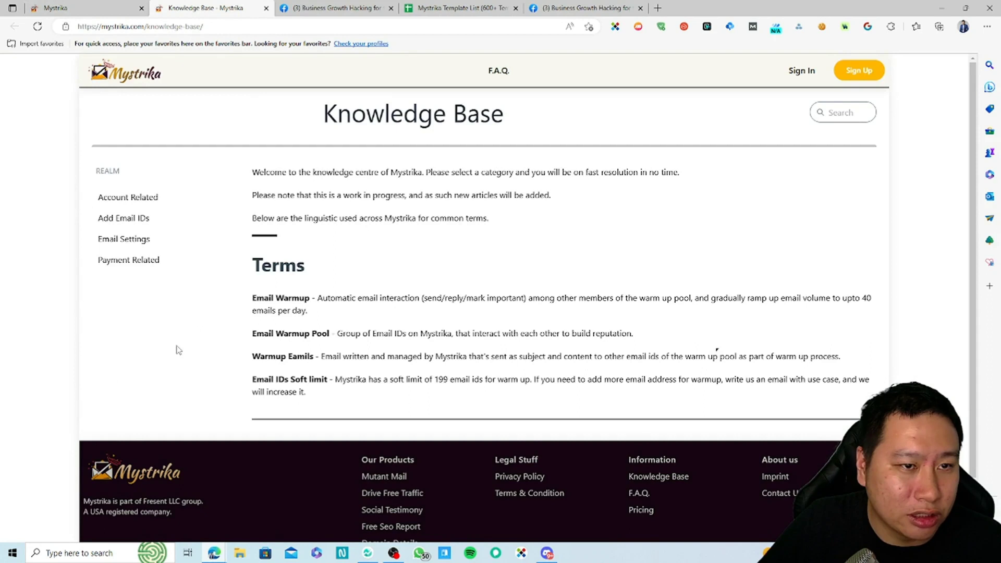
{"action": "left_click", "coordinate": [33, 6]}
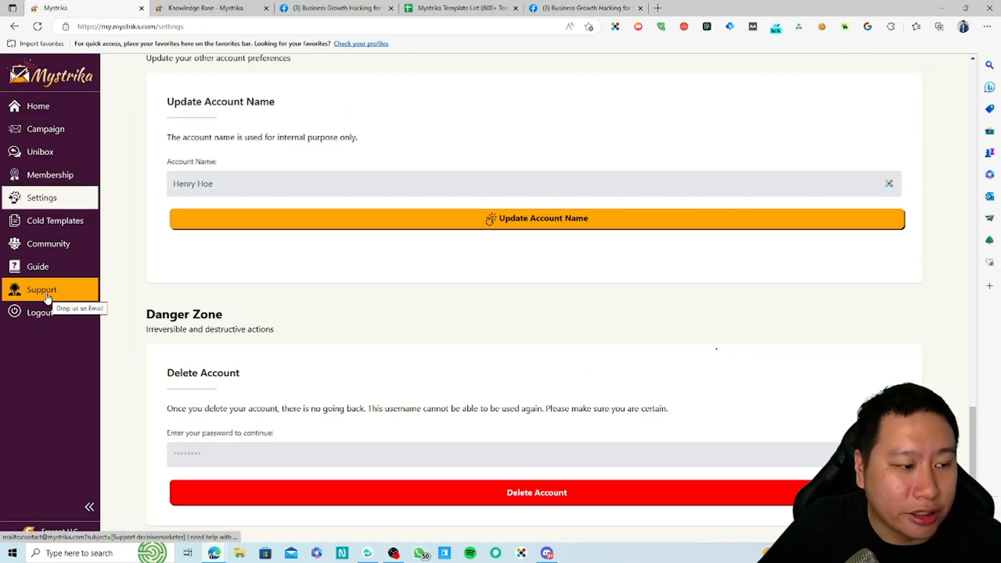